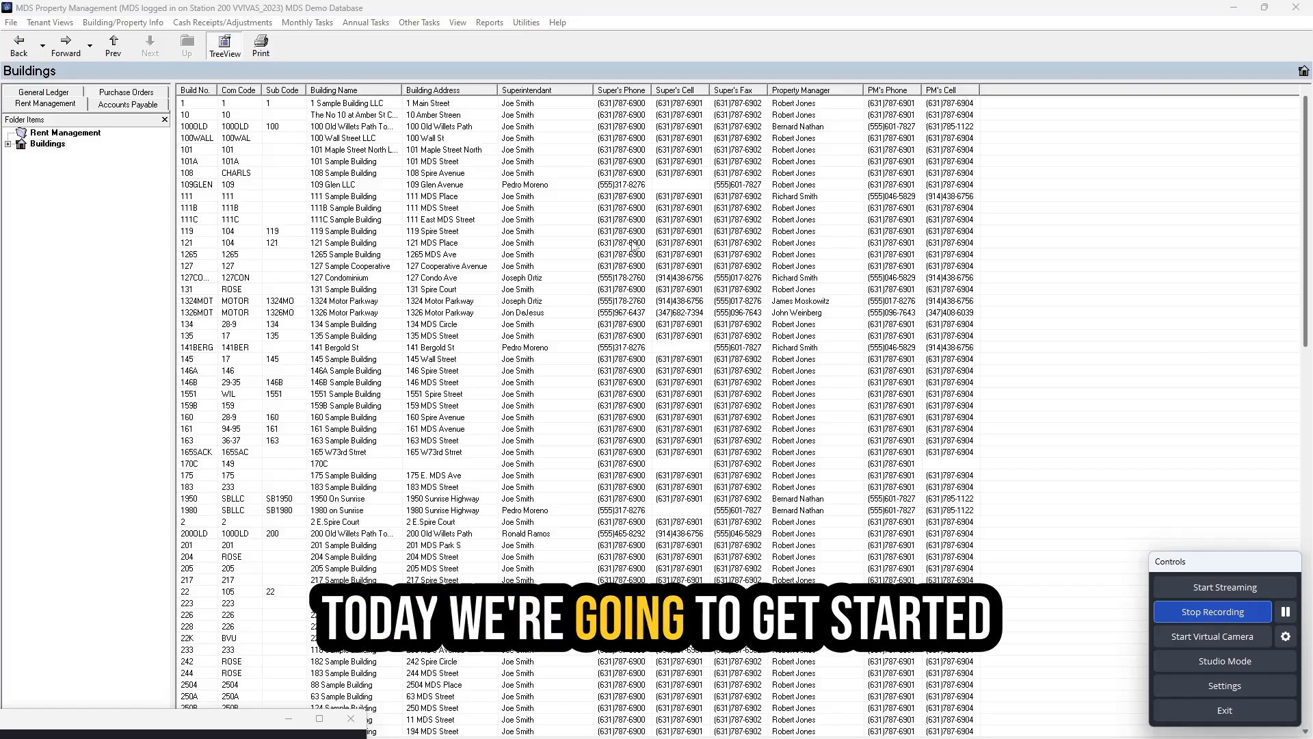
- Launch RM 1098 Processing from Annual Tasks to get the 2023 tax-year update warning
{"action": "left_click", "coordinate": [376, 24]}
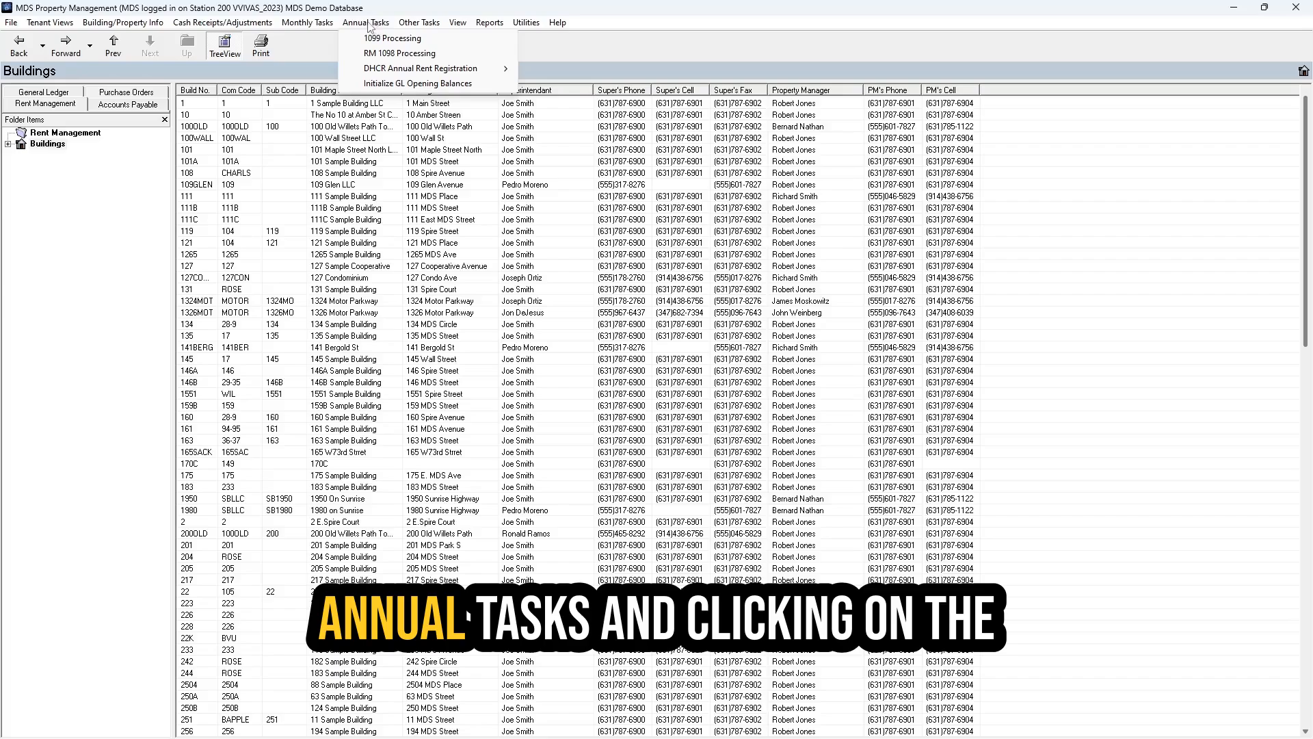
{"action": "left_click", "coordinate": [459, 55]}
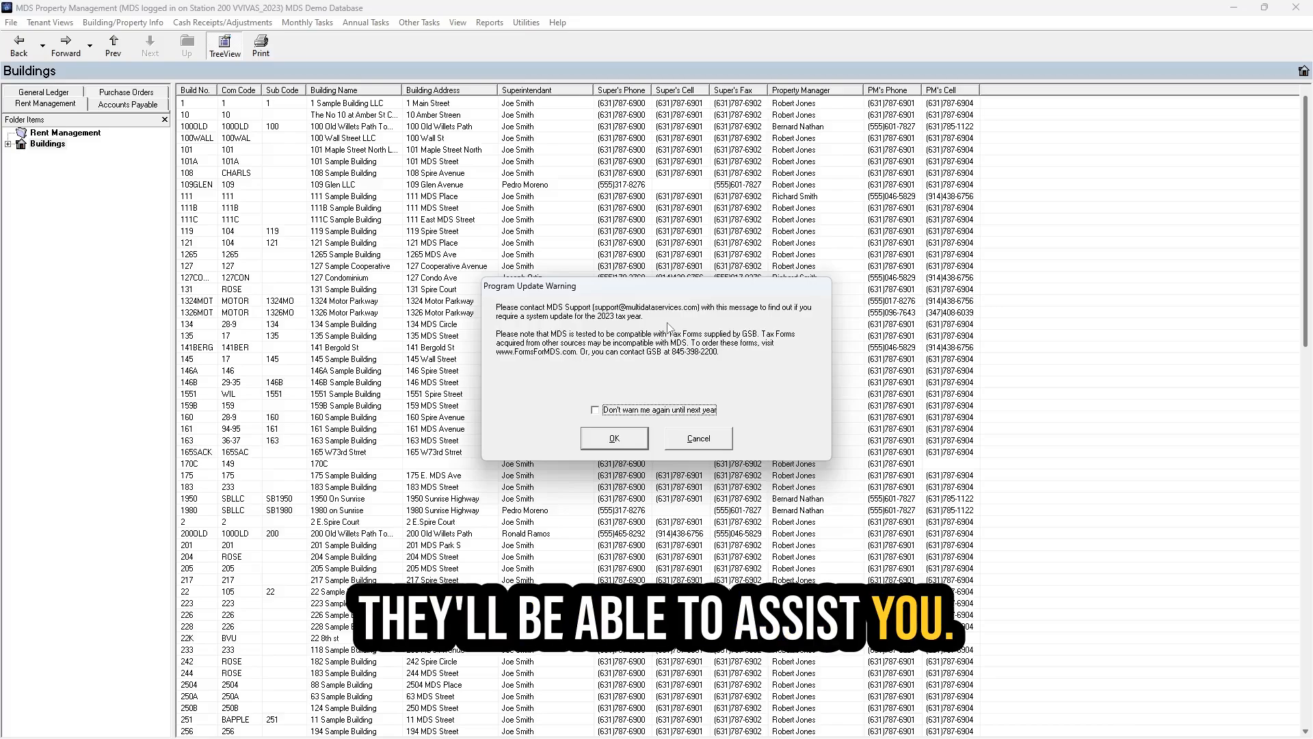
- Dismiss the update warning and open building selection for Print 1098 Information
{"action": "left_click", "coordinate": [631, 441]}
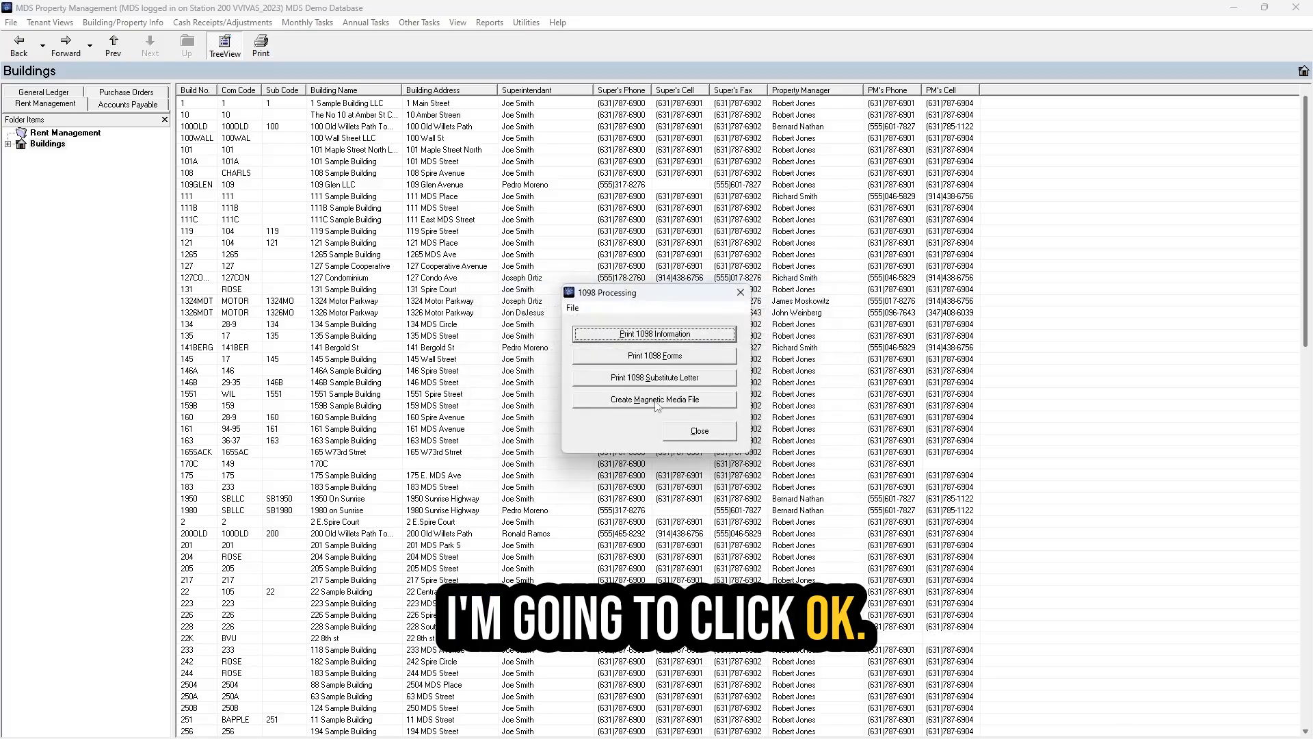
{"action": "left_click", "coordinate": [706, 338]}
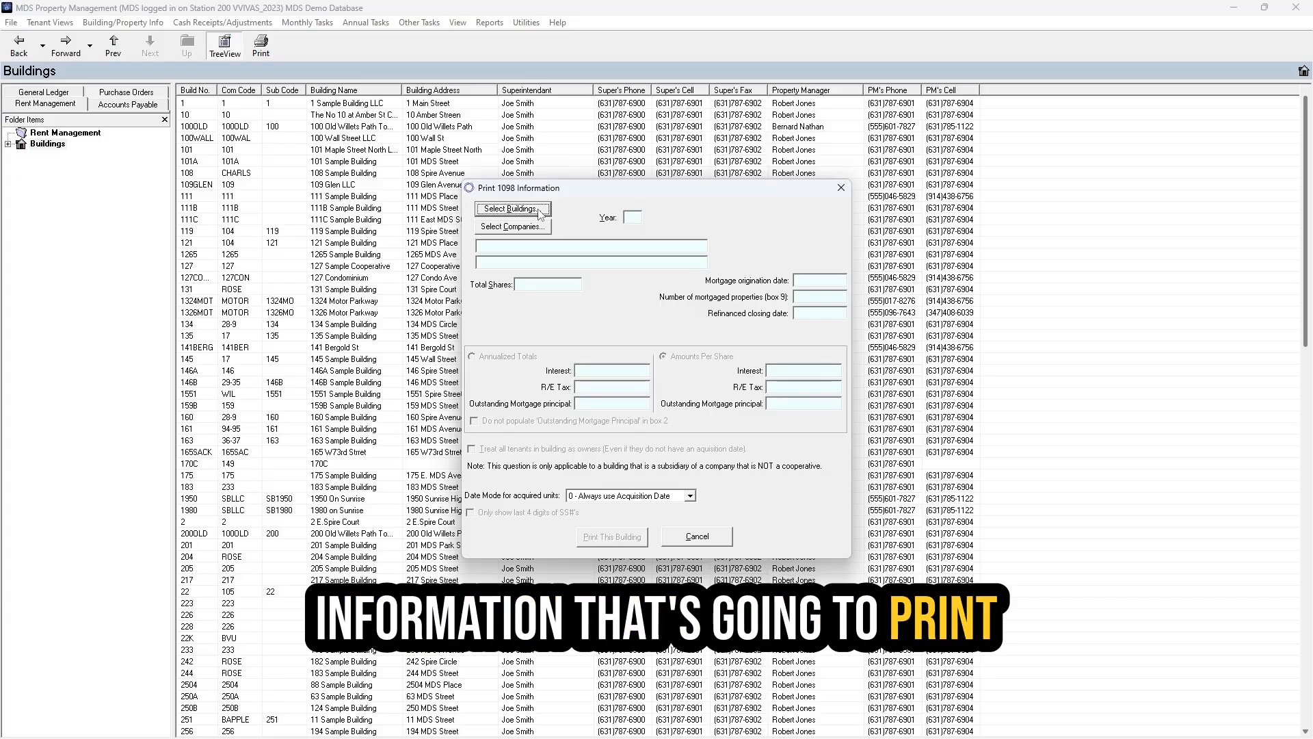
{"action": "left_click", "coordinate": [513, 208]}
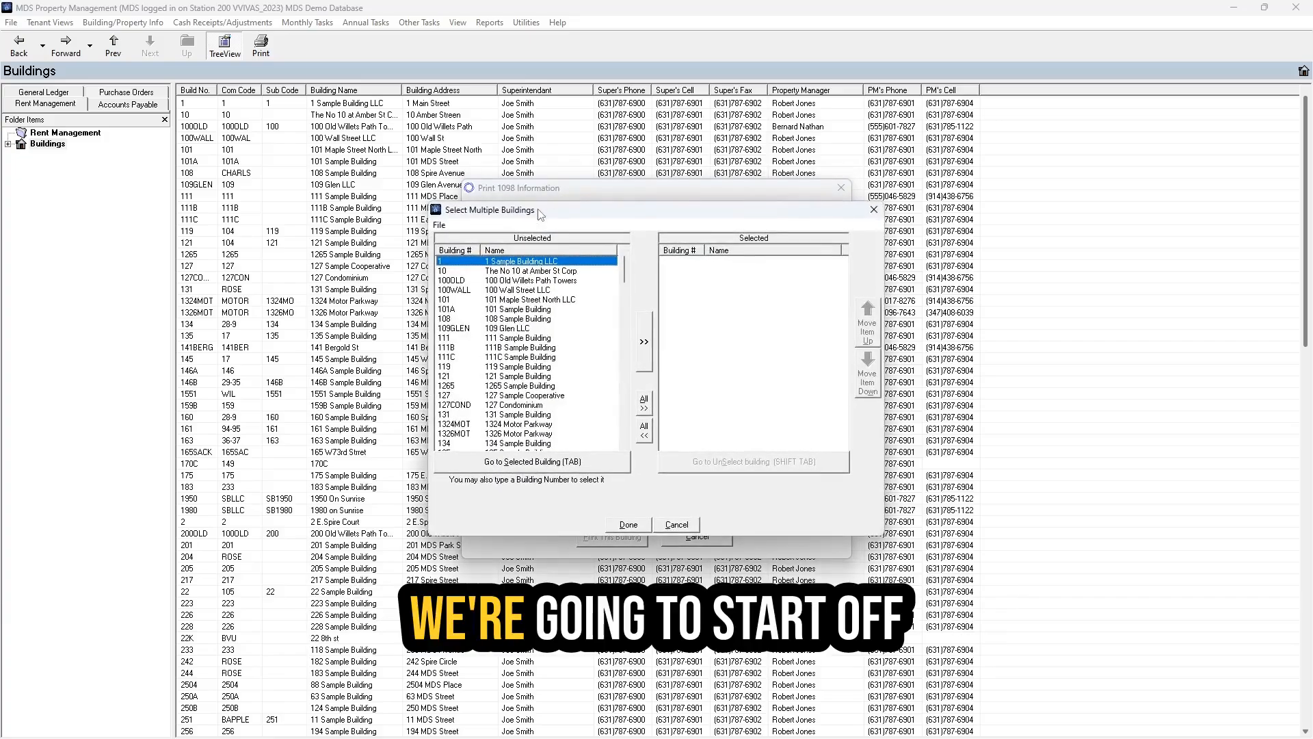
- Move building 127 Sample Cooperative into the selected buildings and confirm the selection
{"action": "type", "text": "12"}
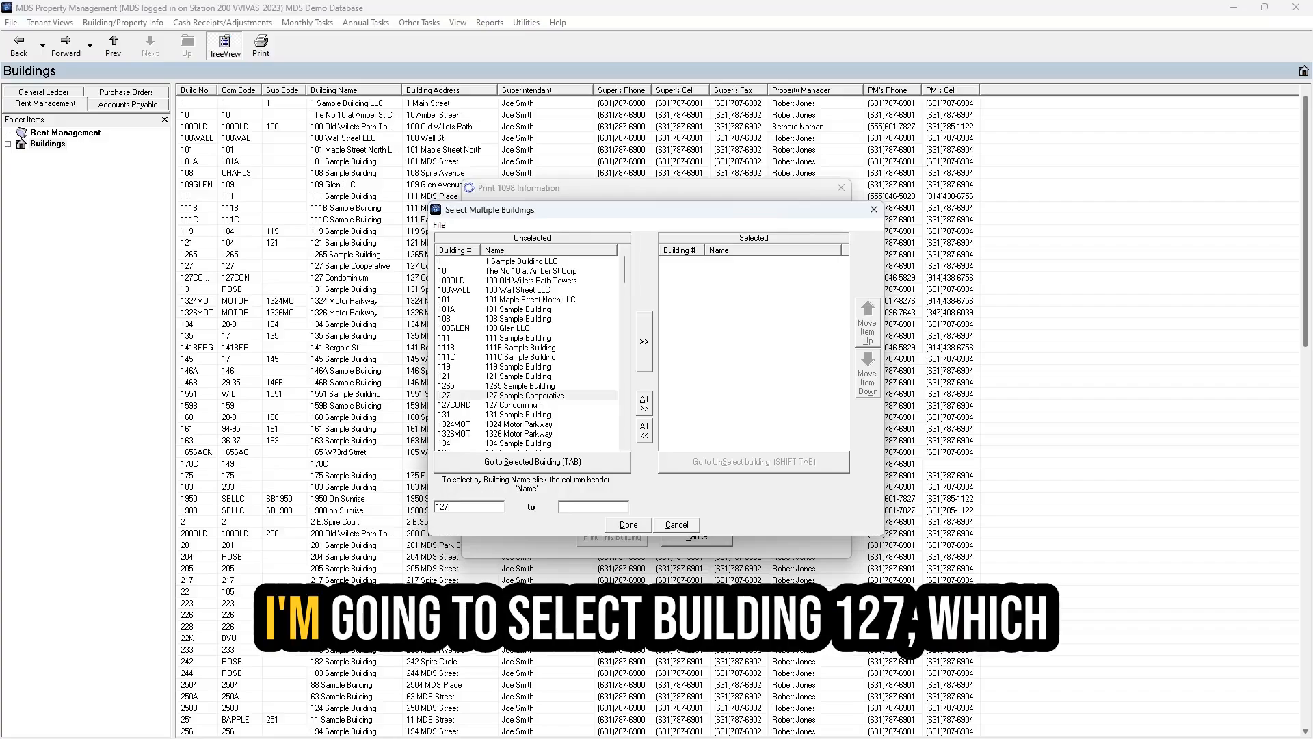
{"action": "type", "text": "7"}
{"action": "key", "text": "Tab"}
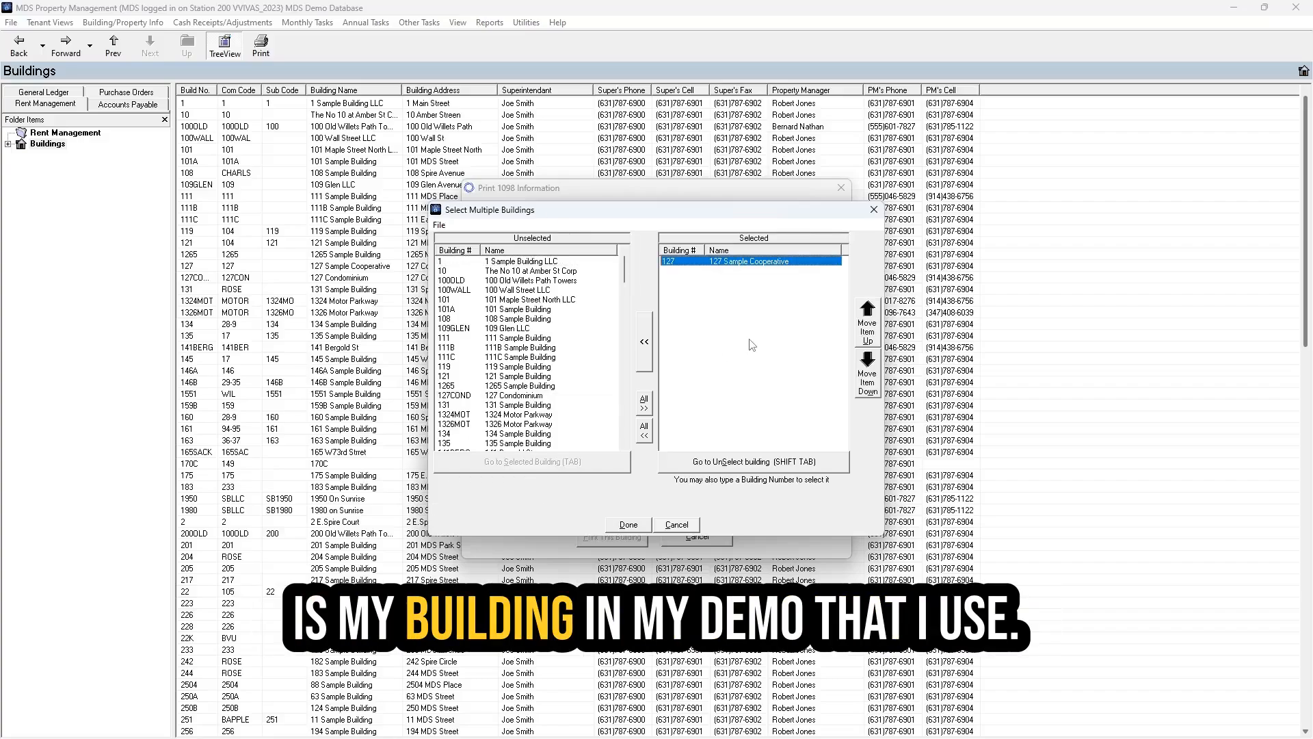
{"action": "left_click", "coordinate": [628, 525]}
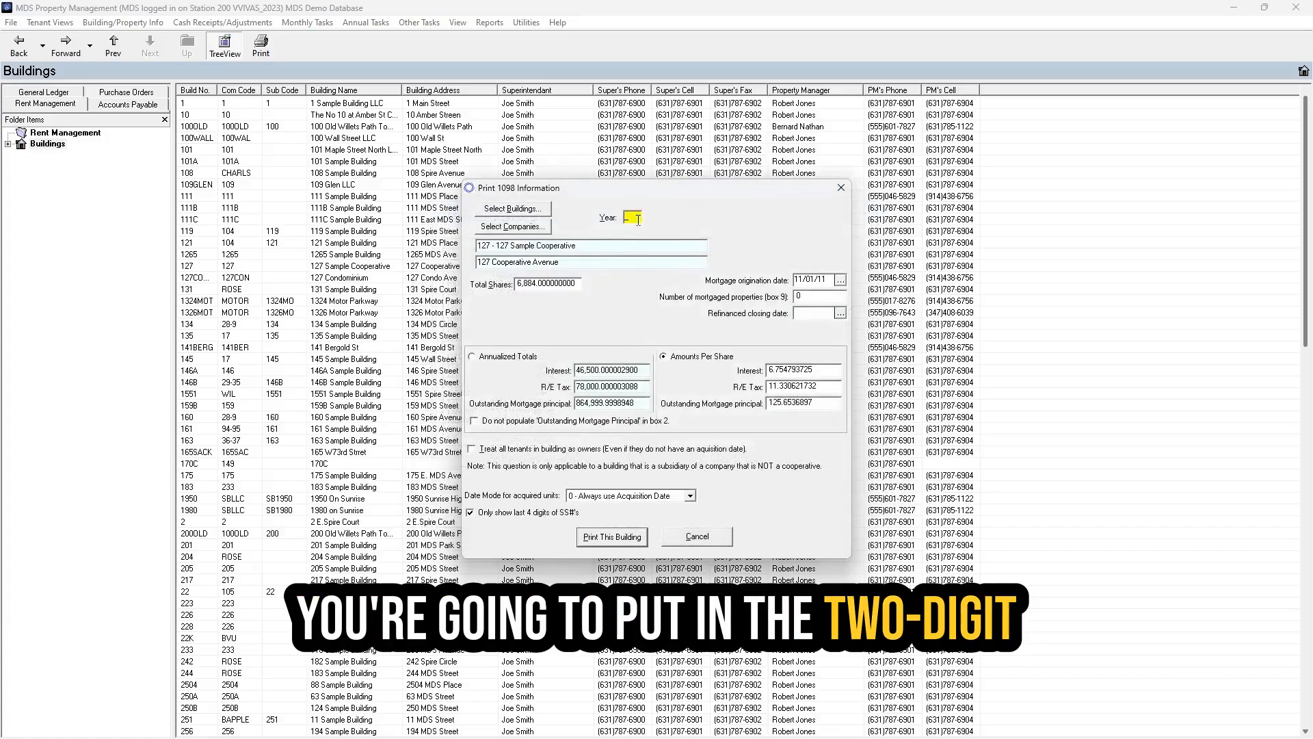
- Enter year 24 and switch building 127 from Amounts Per Share to Annualized Totals
{"action": "type", "text": "24"}
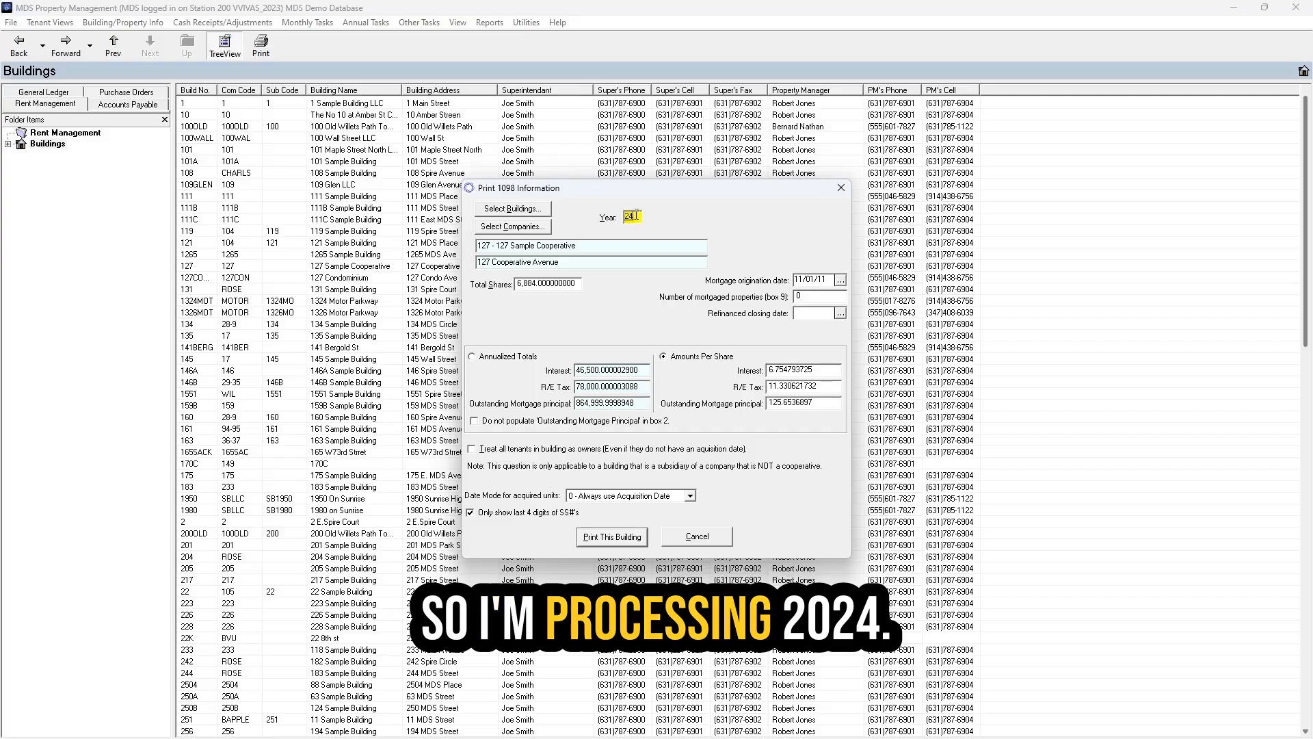
{"action": "left_click_drag", "start_coordinate": [637, 219], "coordinate": [603, 222]}
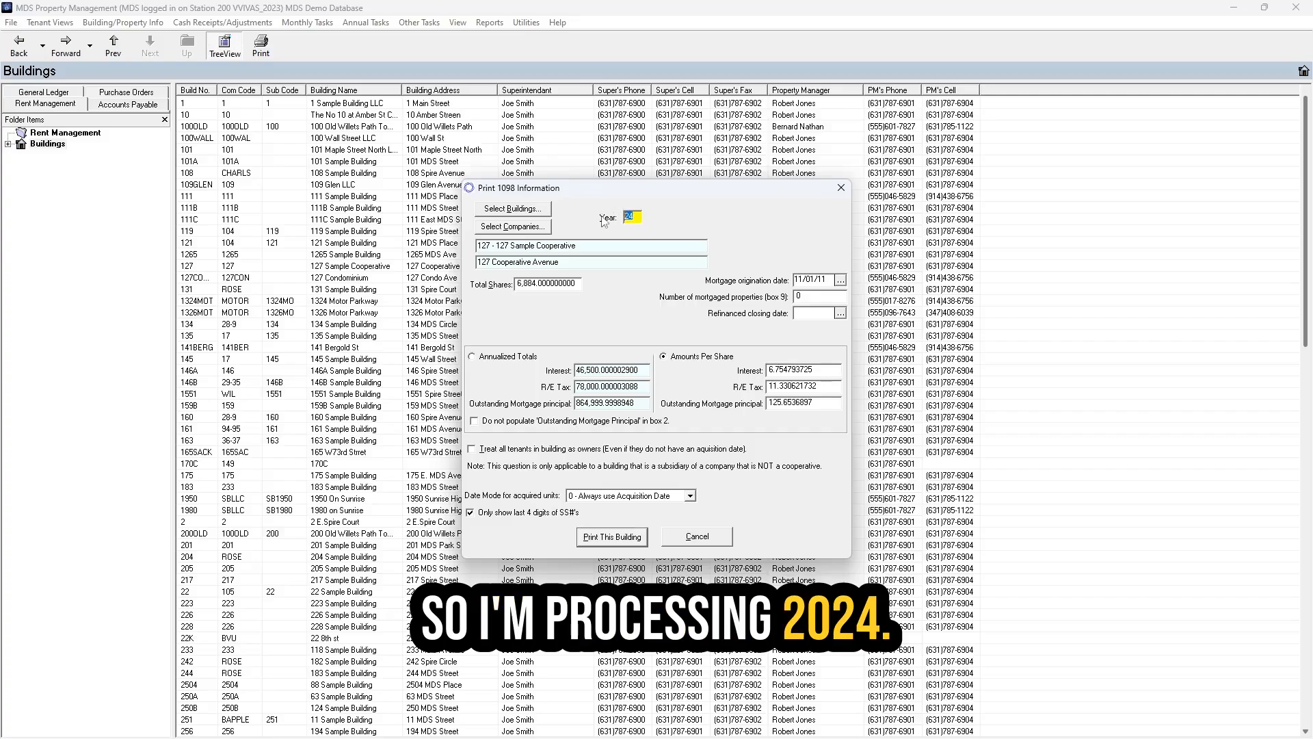
{"action": "left_click", "coordinate": [559, 283]}
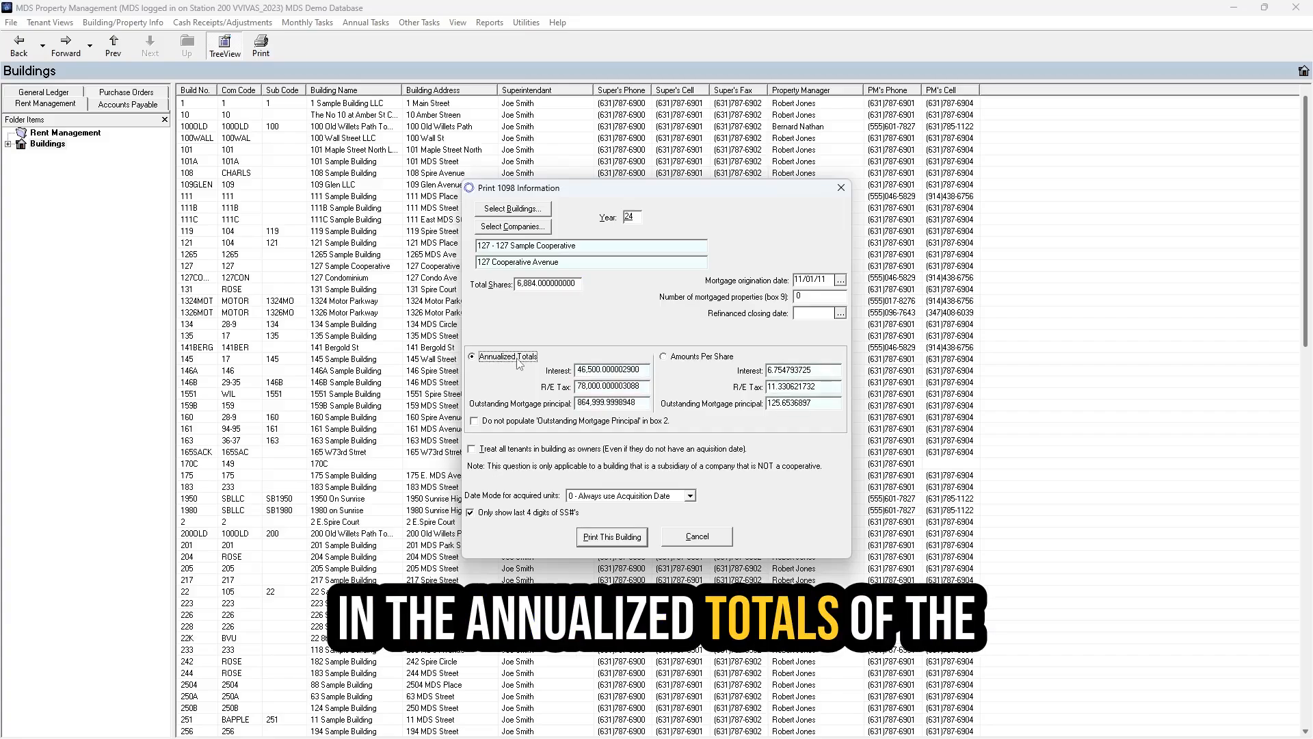
- Enter interest 45,500, R/E tax 79,000 and outstanding mortgage principal 860,000
{"action": "double_click", "coordinate": [643, 371]}
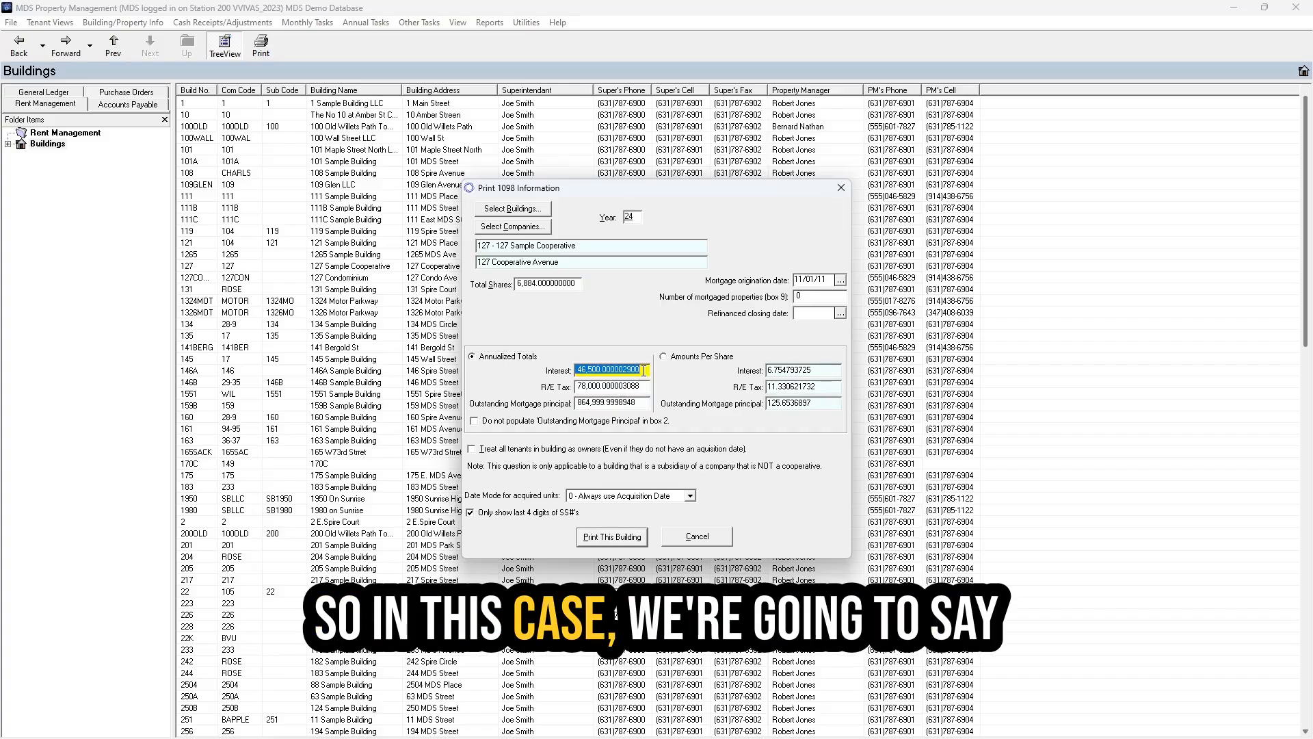
{"action": "type", "text": "455"}
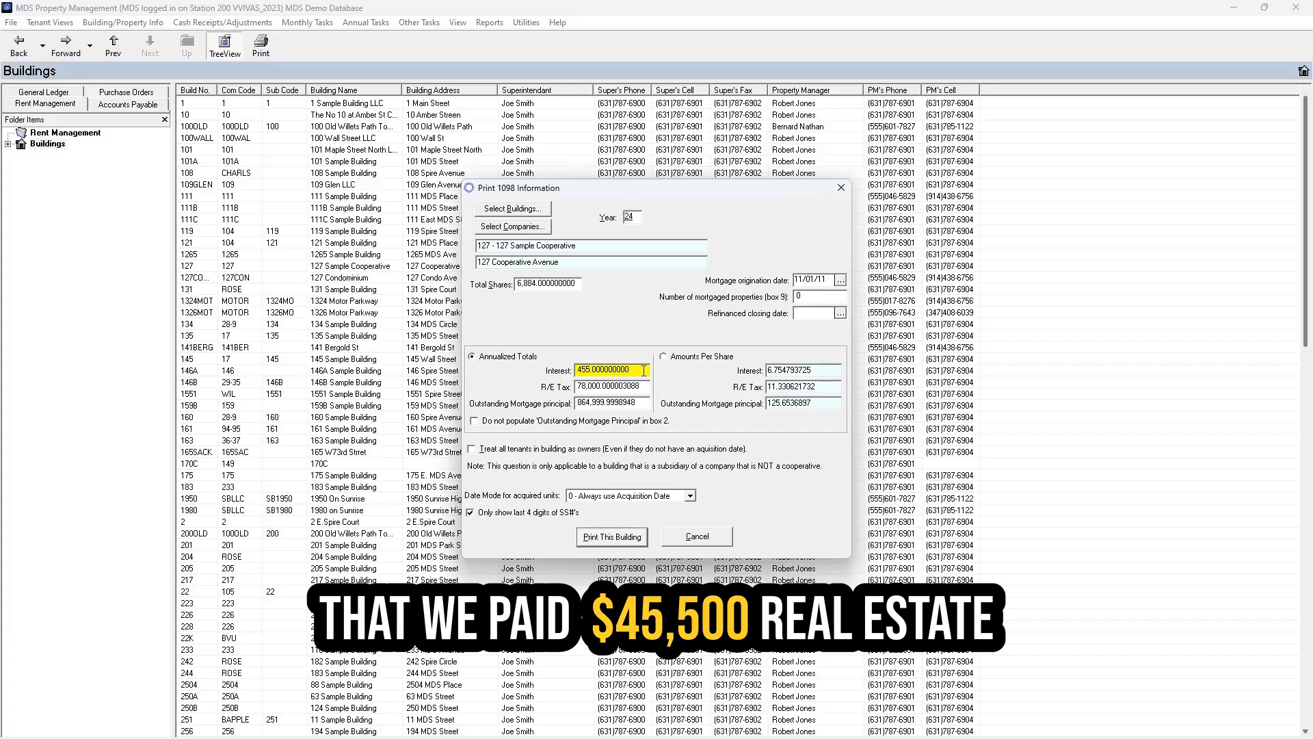
{"action": "key", "text": "Tab"}
{"action": "type", "text": "7"}
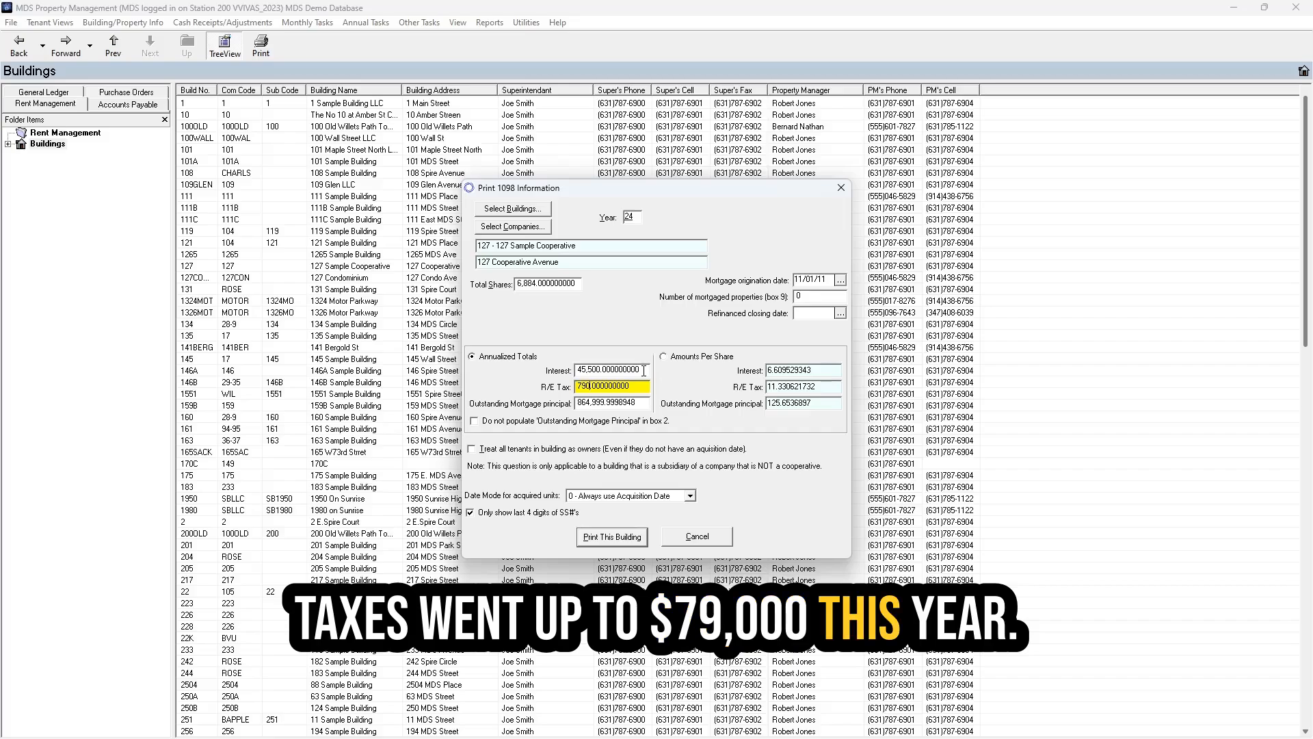
{"action": "key", "text": "Tab"}
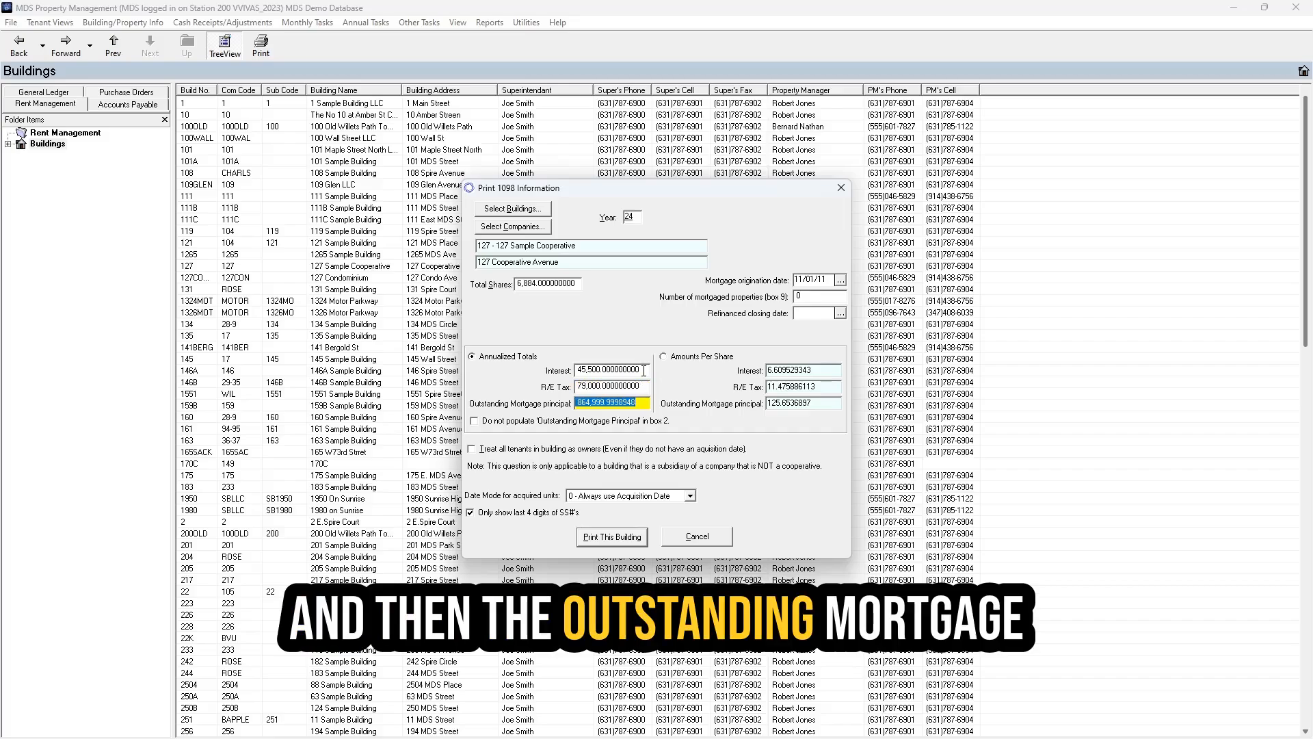
{"action": "type", "text": "8"}
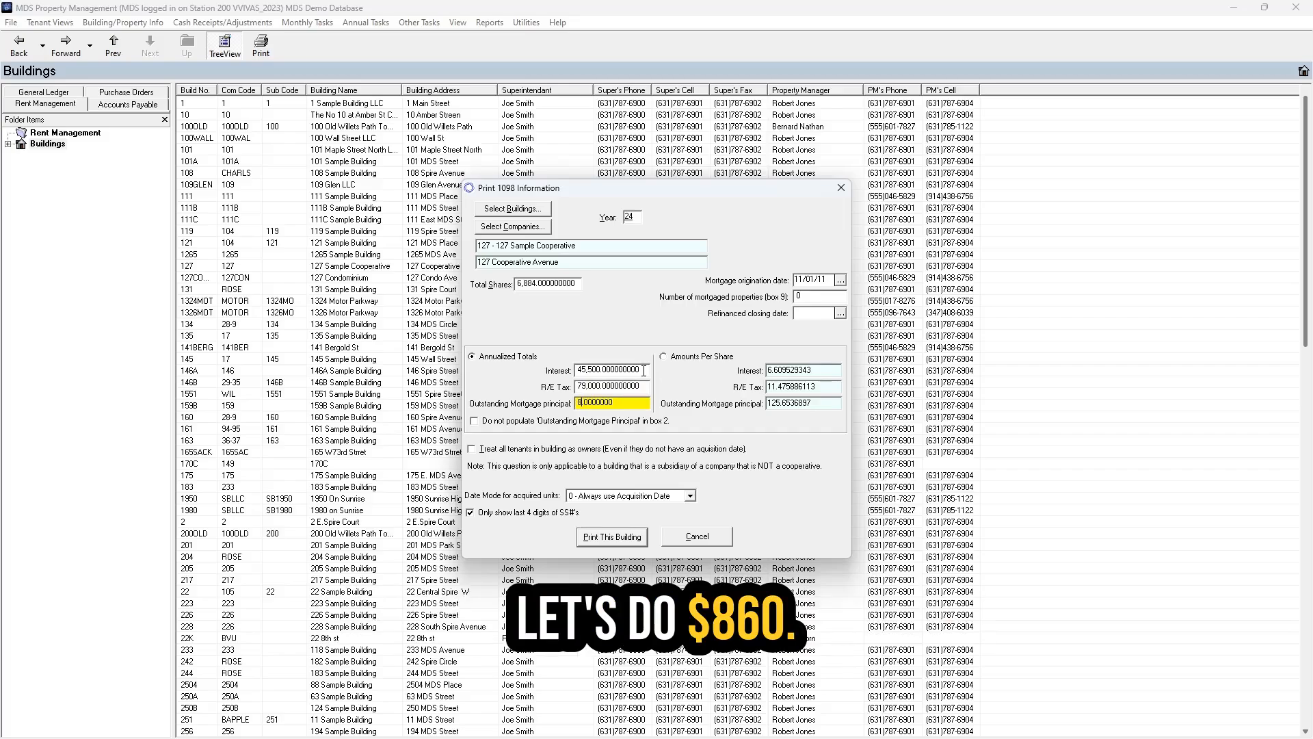
{"action": "type", "text": "60,000"}
{"action": "key", "text": "Tab"}
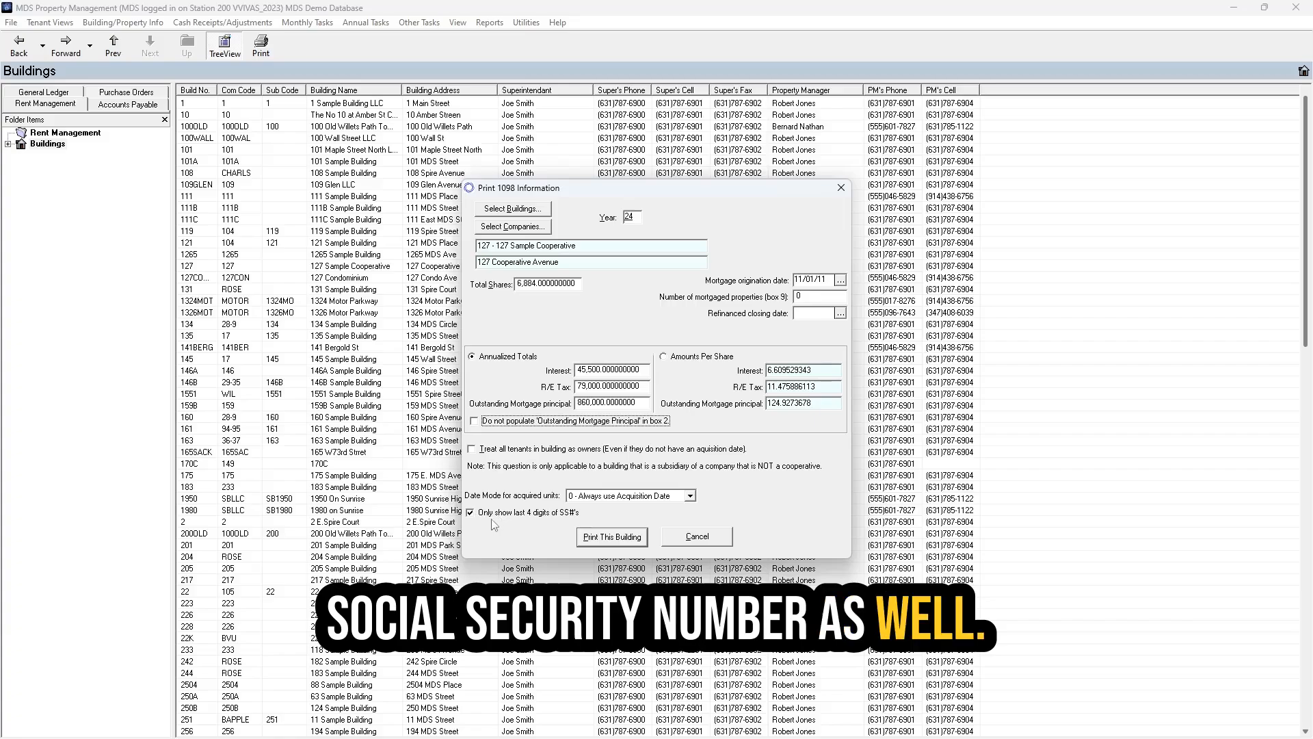
- Turn off last-4-digit SSN masking, then print, review and close building 127's 1098 Information Report
{"action": "left_click", "coordinate": [471, 512]}
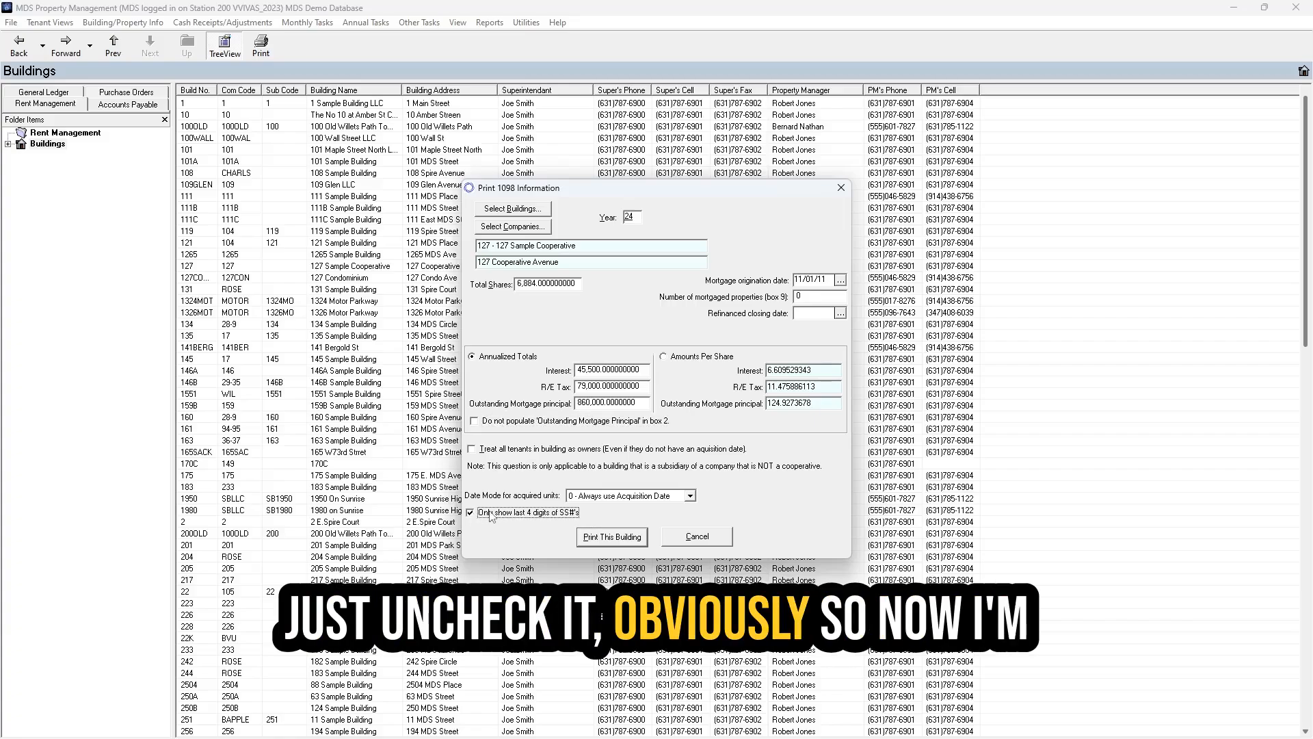
{"action": "left_click", "coordinate": [611, 537]}
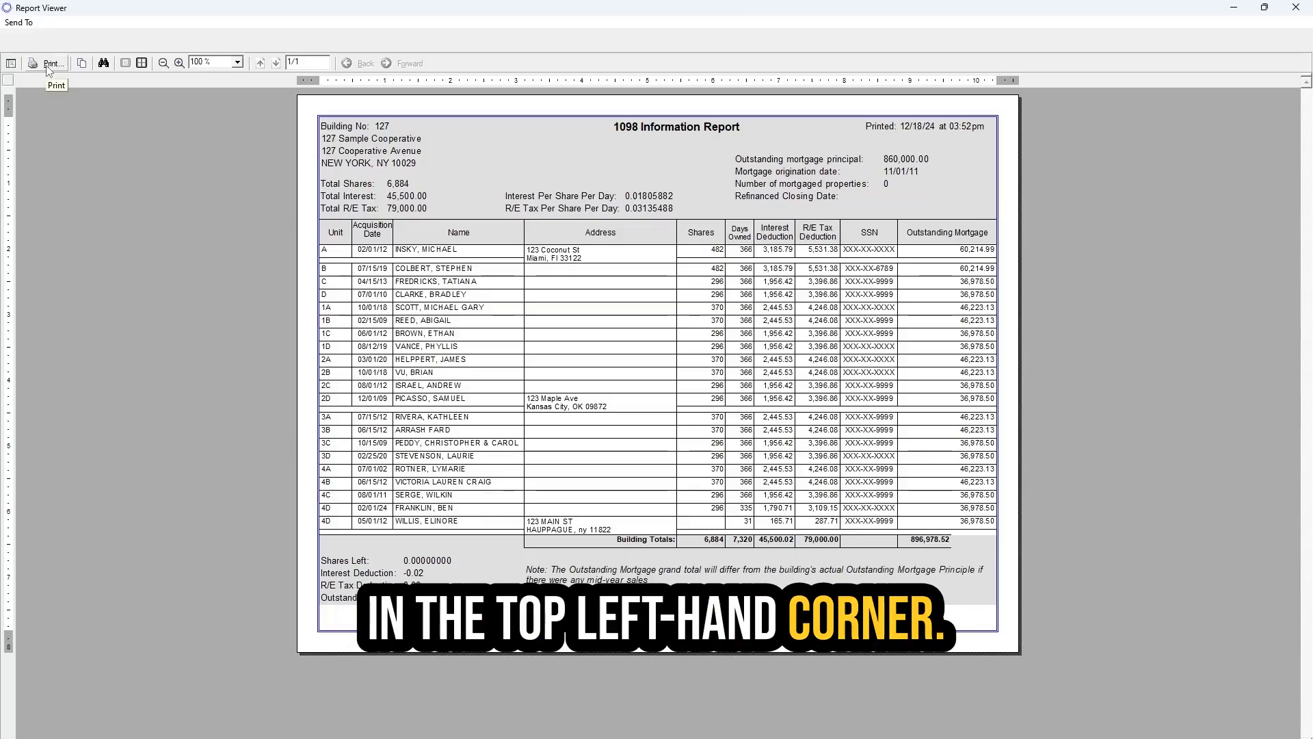
{"action": "left_click", "coordinate": [1300, 10]}
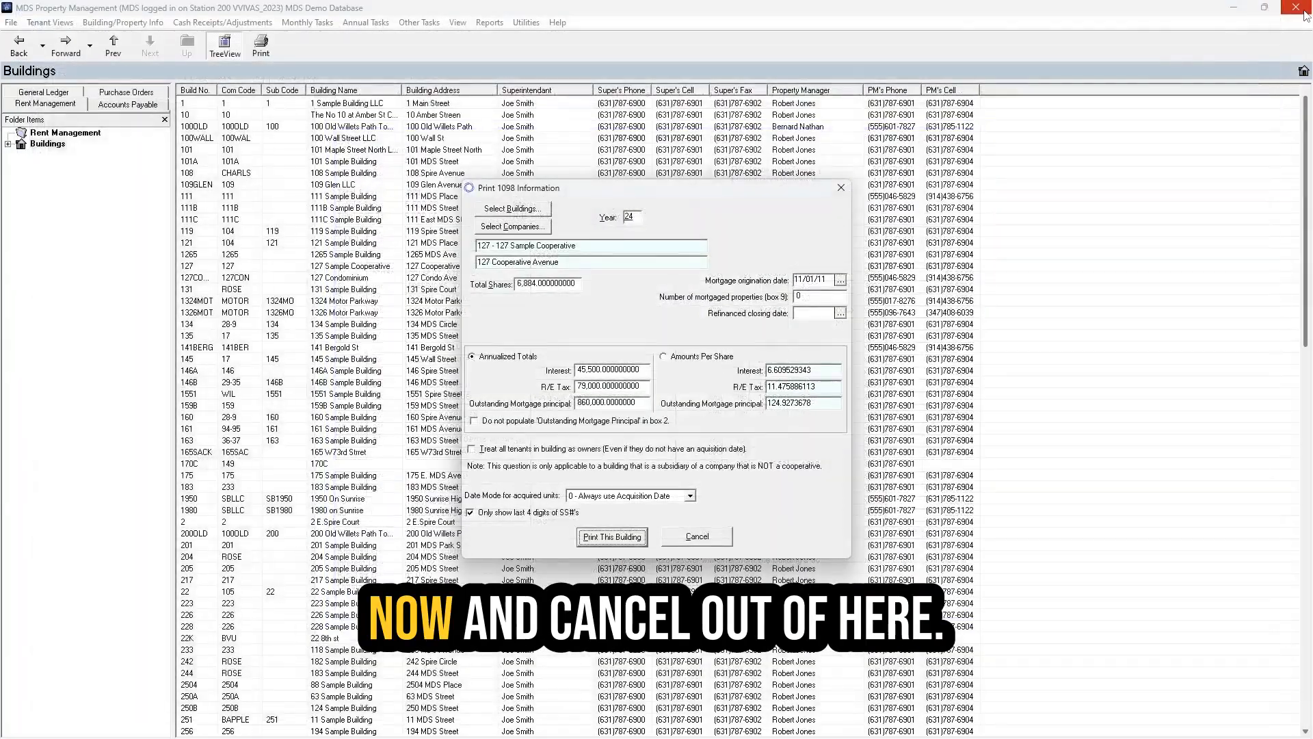
- Switch to 1098 Forms, load building 127 Sample Cooperative's details, and begin entering year 24
{"action": "left_click", "coordinate": [698, 537]}
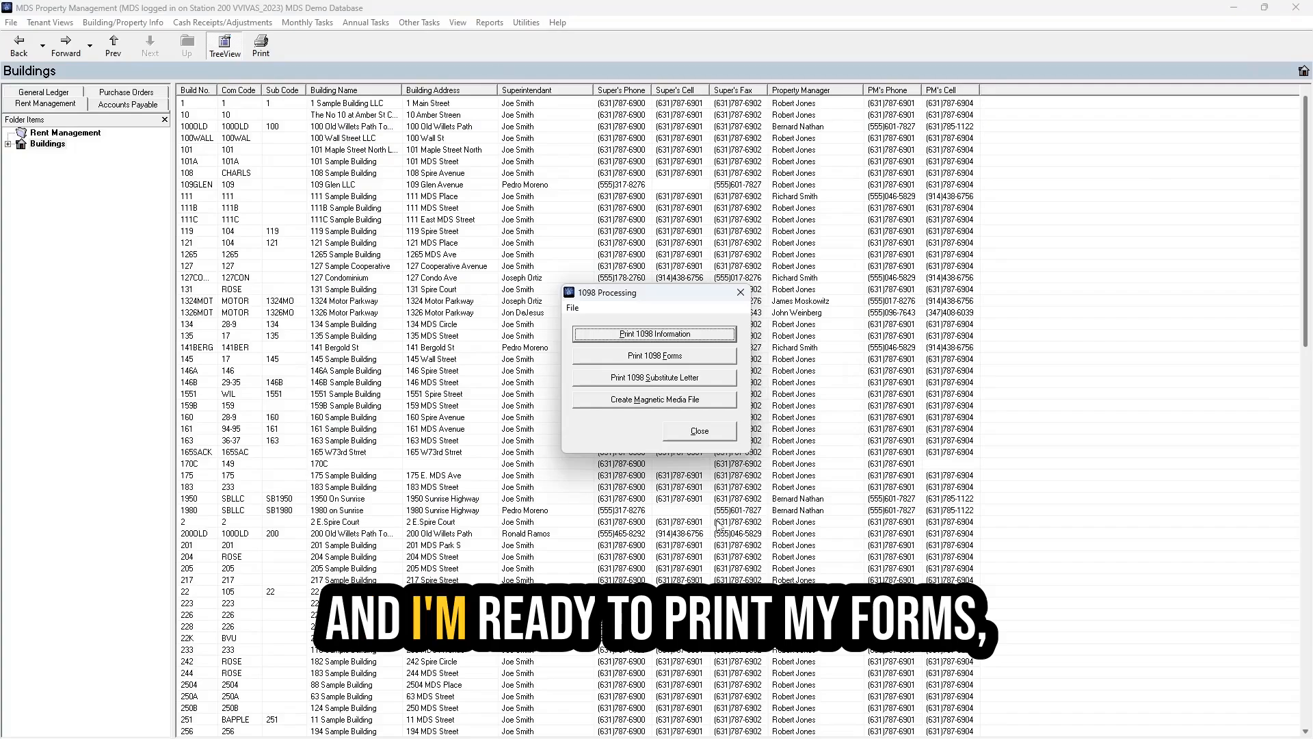
{"action": "left_click", "coordinate": [698, 356]}
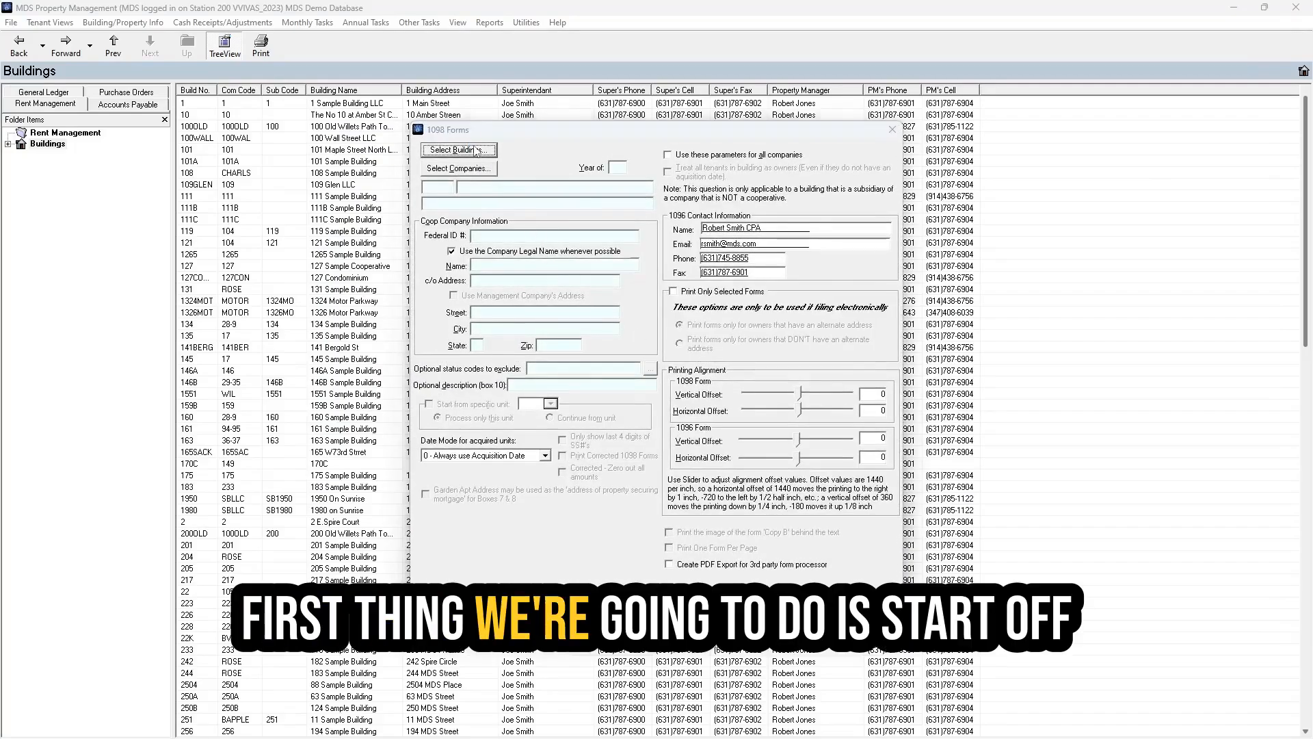
{"action": "left_click", "coordinate": [477, 150]}
{"action": "type", "text": "127"}
{"action": "key", "text": "Return"}
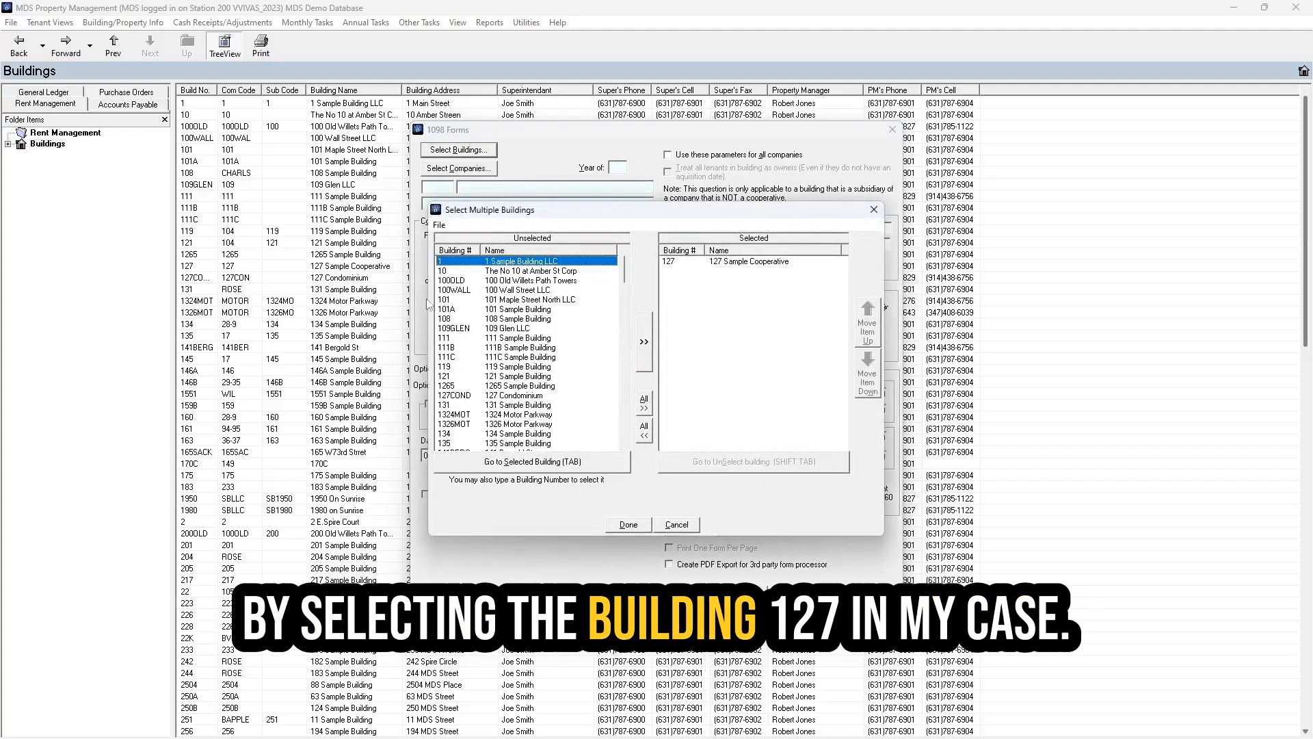
{"action": "left_click", "coordinate": [629, 525]}
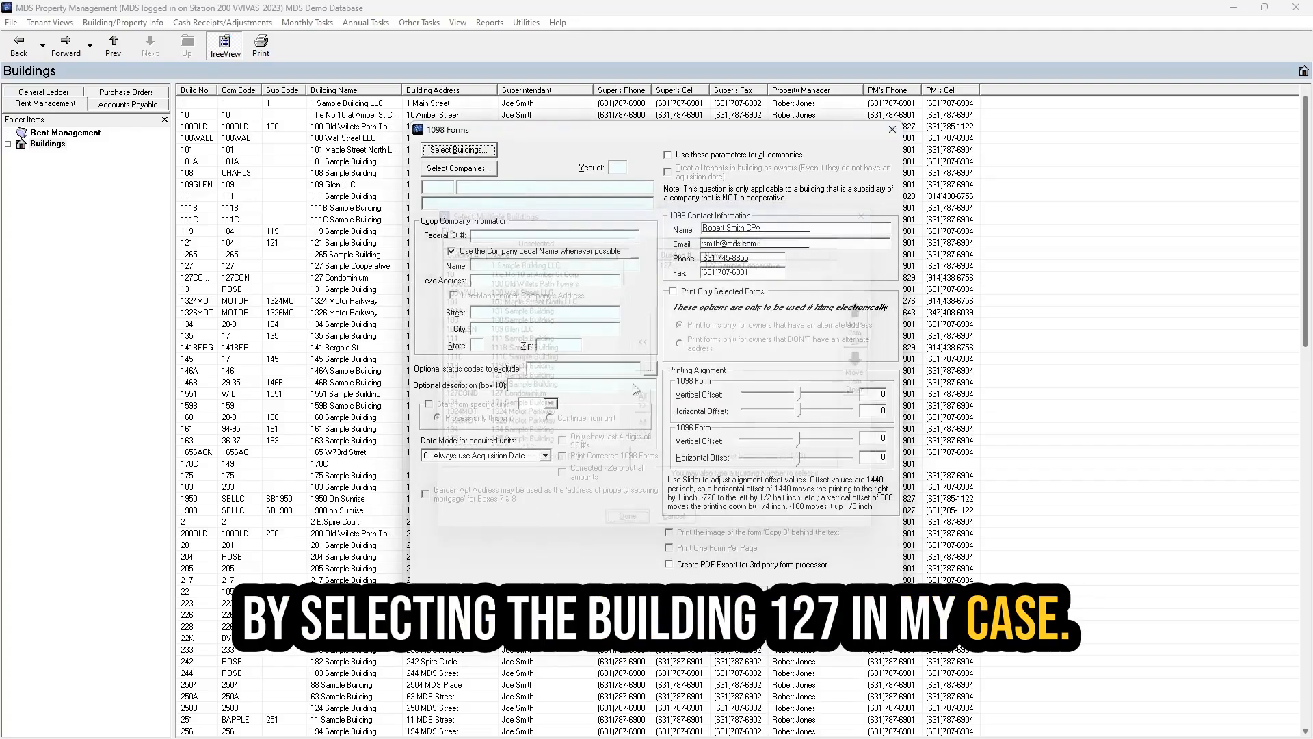
{"action": "left_click", "coordinate": [617, 168]}
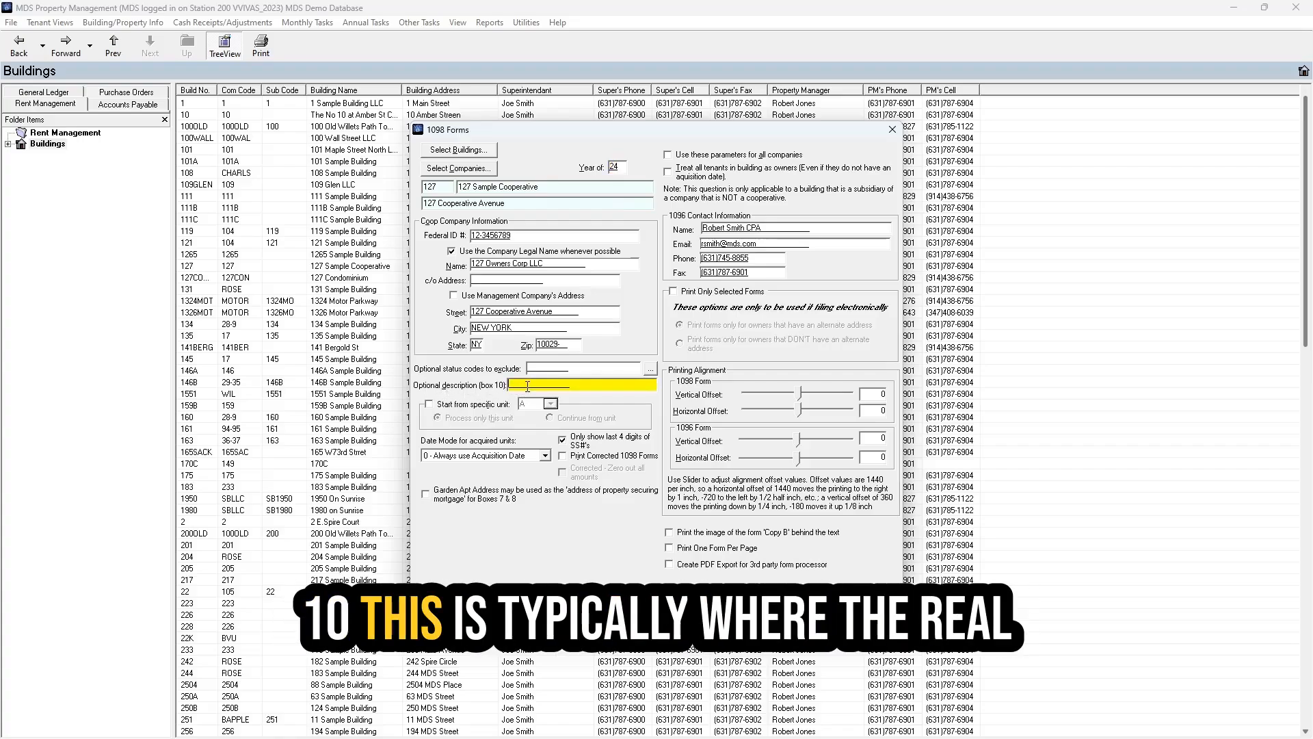
- Enter 'RE Tax' as the optional box 10 description on the 1098 forms
{"action": "type", "text": "RE Ta"}
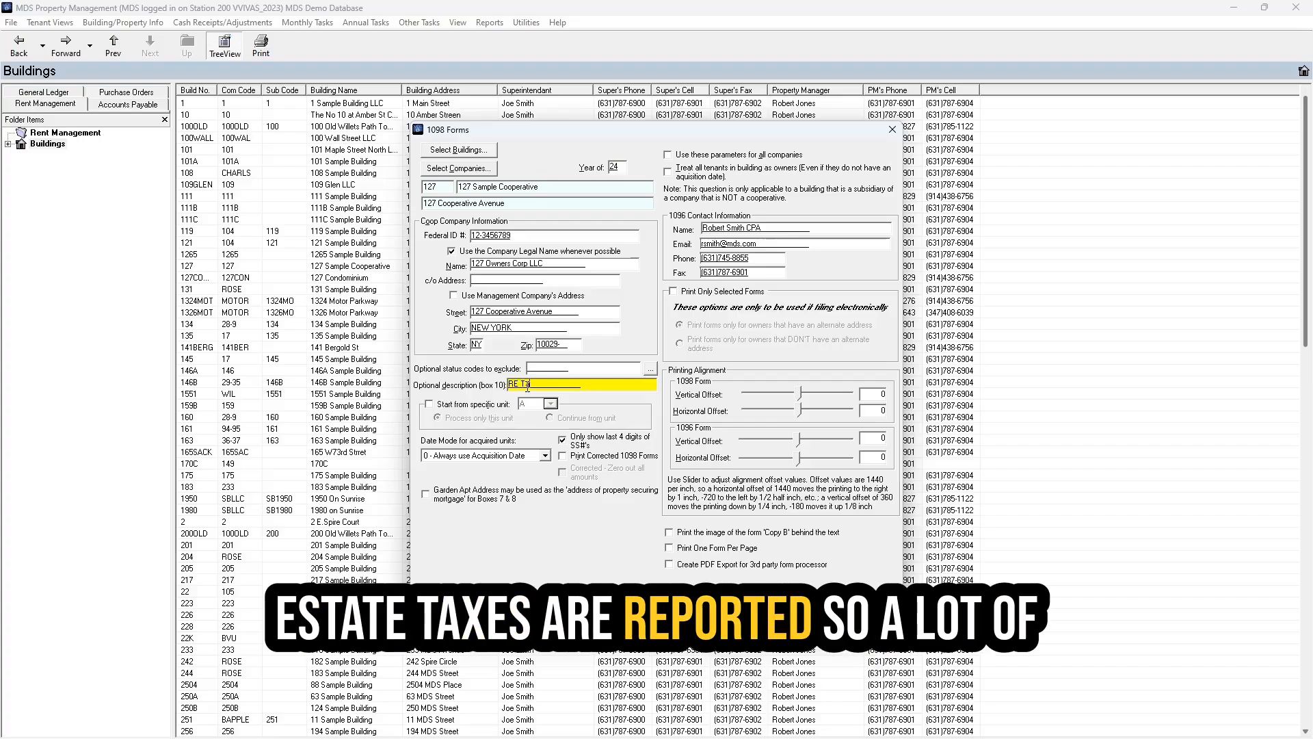
{"action": "type", "text": "x"}
{"action": "left_click_drag", "start_coordinate": [541, 384], "coordinate": [478, 391]}
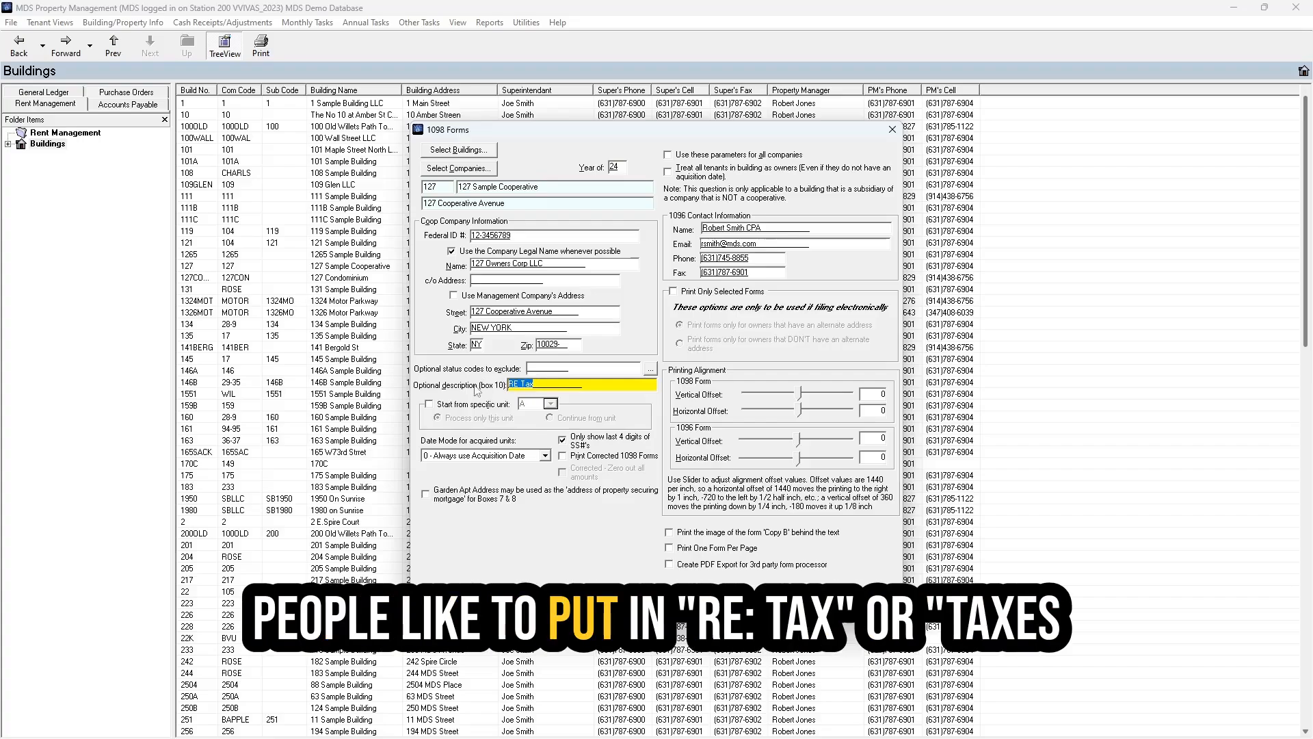
{"action": "left_click", "coordinate": [540, 384]}
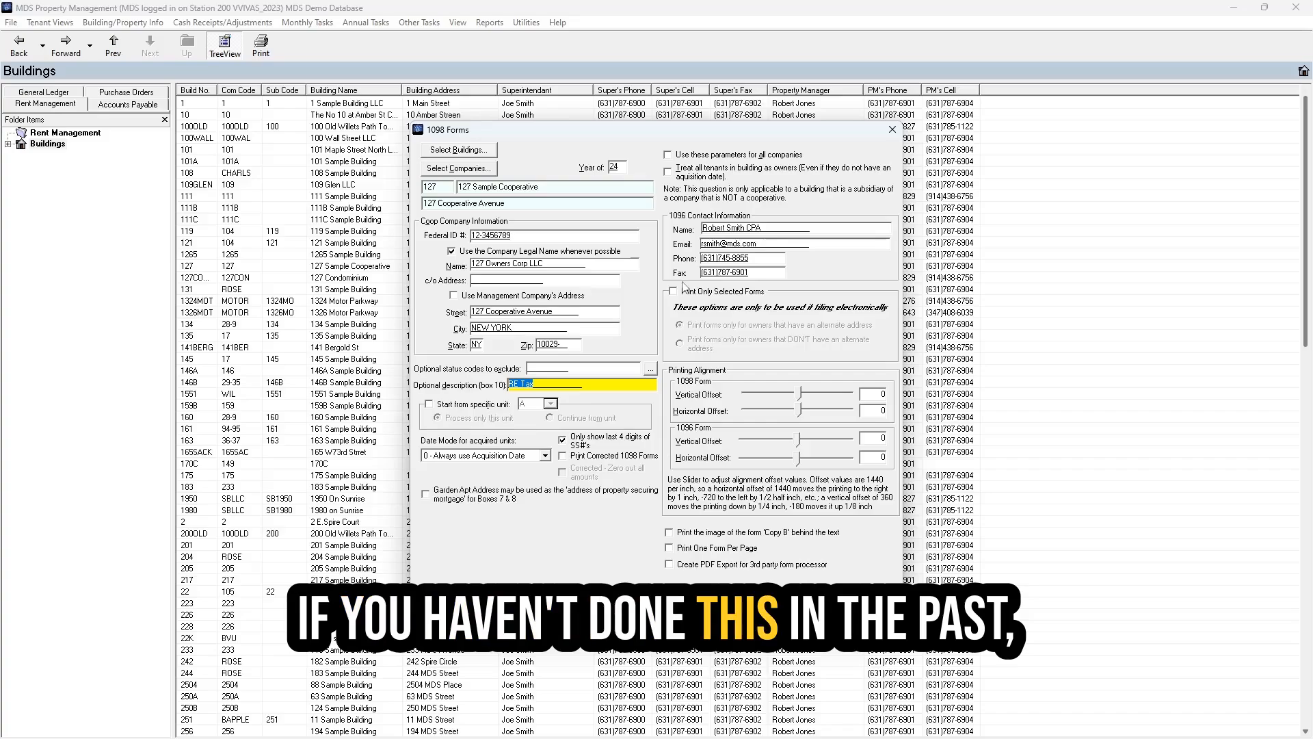
- Check the 1096 contact name, e-mail, phone and fax, enable Copy B image, and print building 127
{"action": "left_click", "coordinate": [785, 228]}
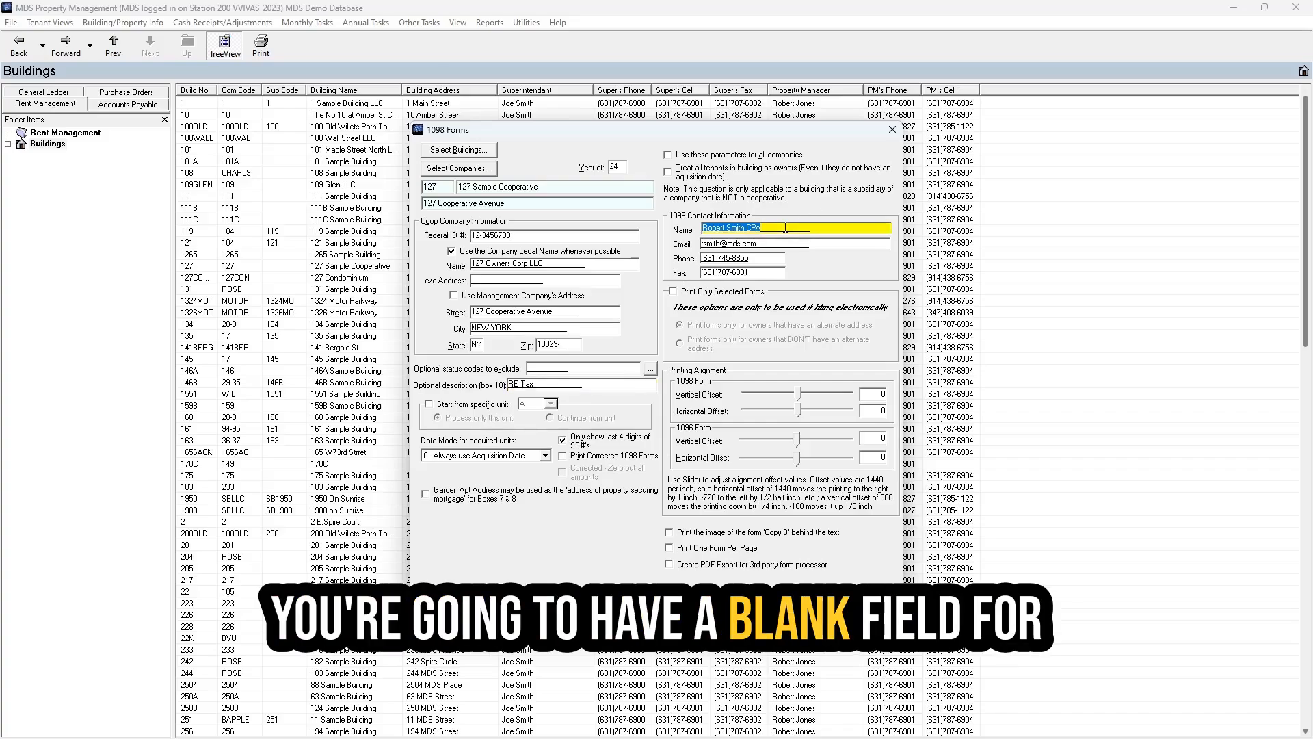
{"action": "left_click", "coordinate": [784, 244]}
{"action": "left_click", "coordinate": [779, 258]}
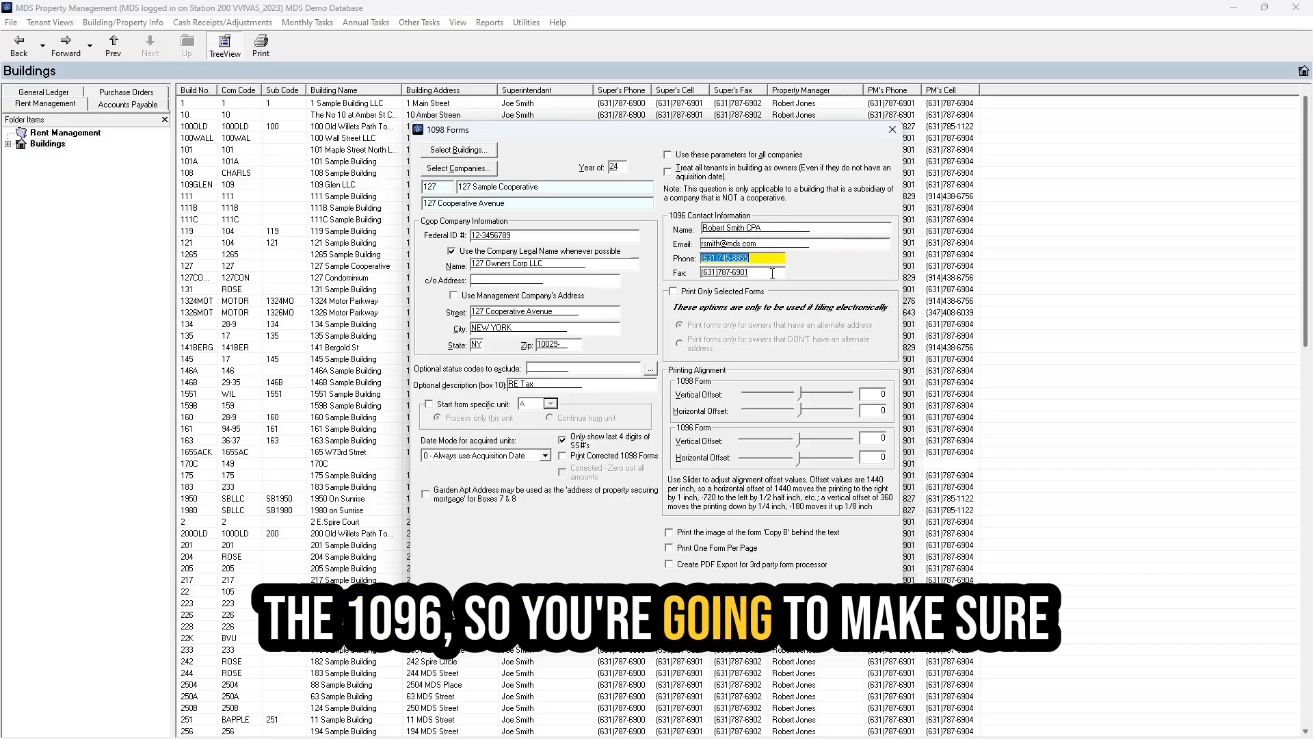
{"action": "left_click", "coordinate": [771, 273]}
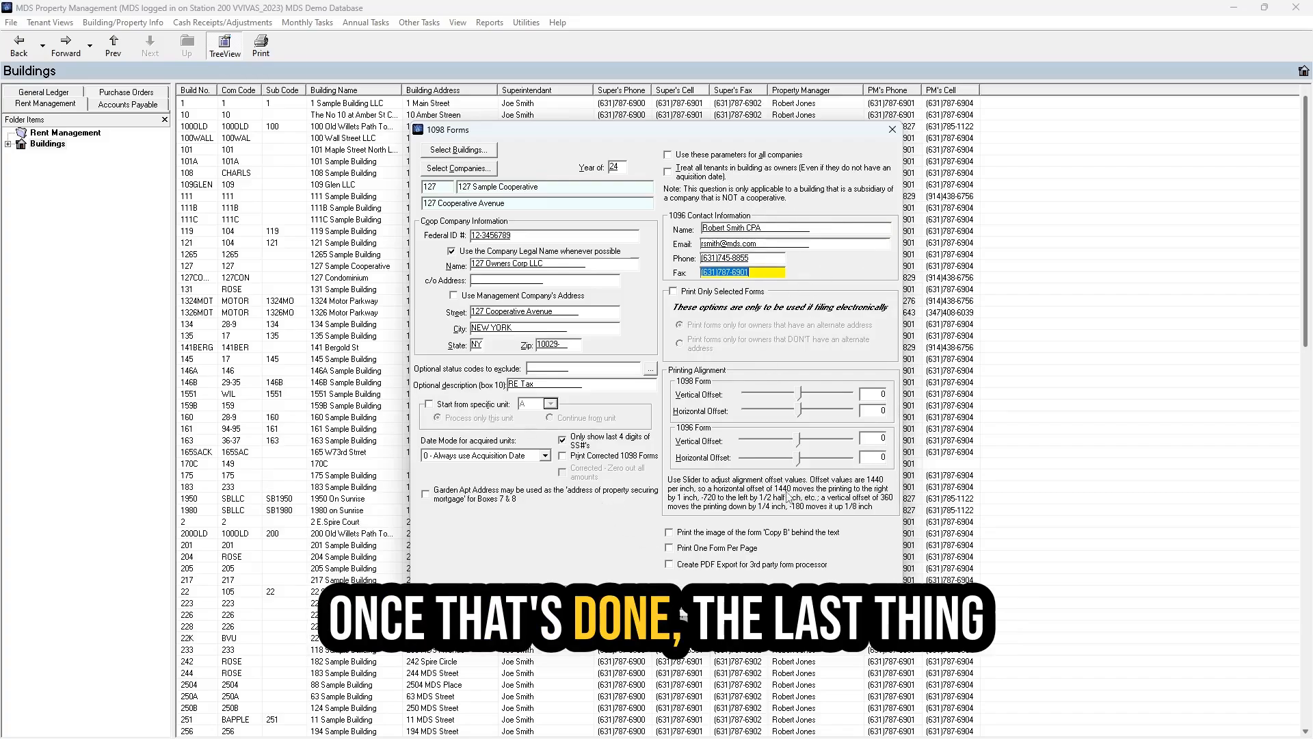
{"action": "left_click", "coordinate": [693, 537]}
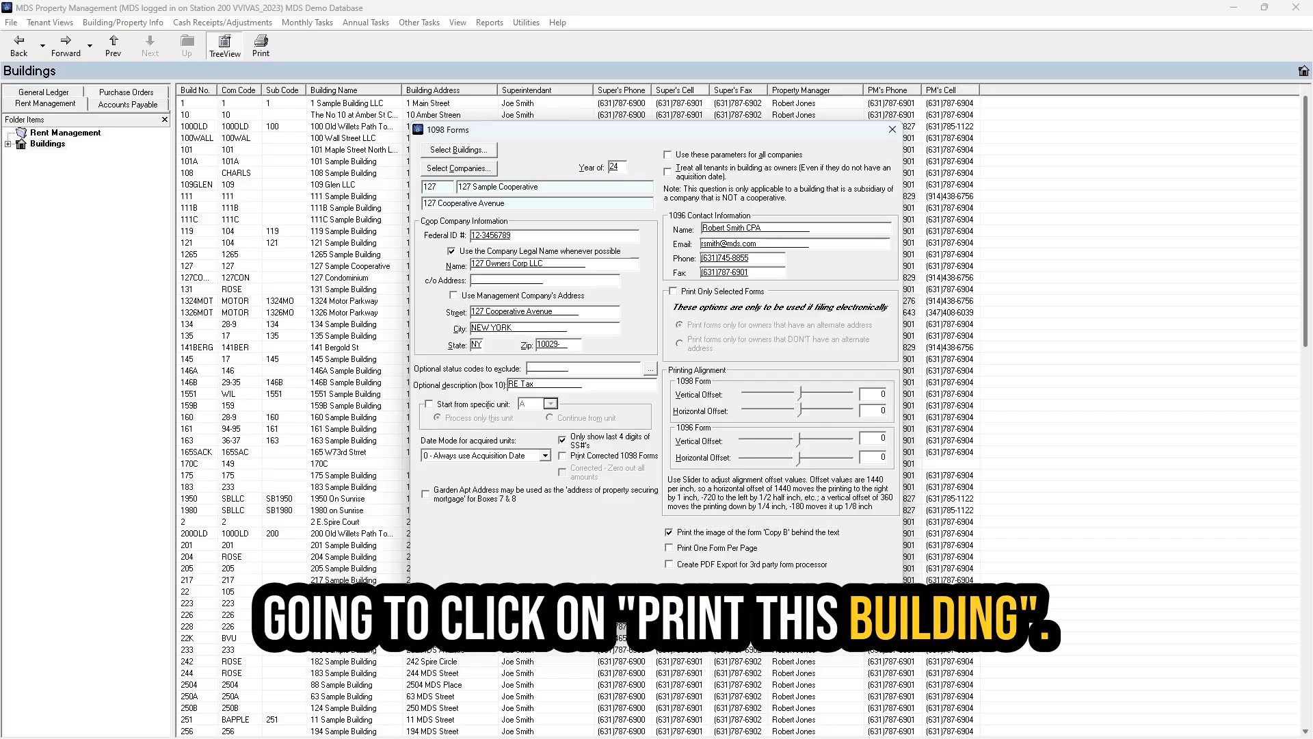
{"action": "left_click", "coordinate": [737, 602]}
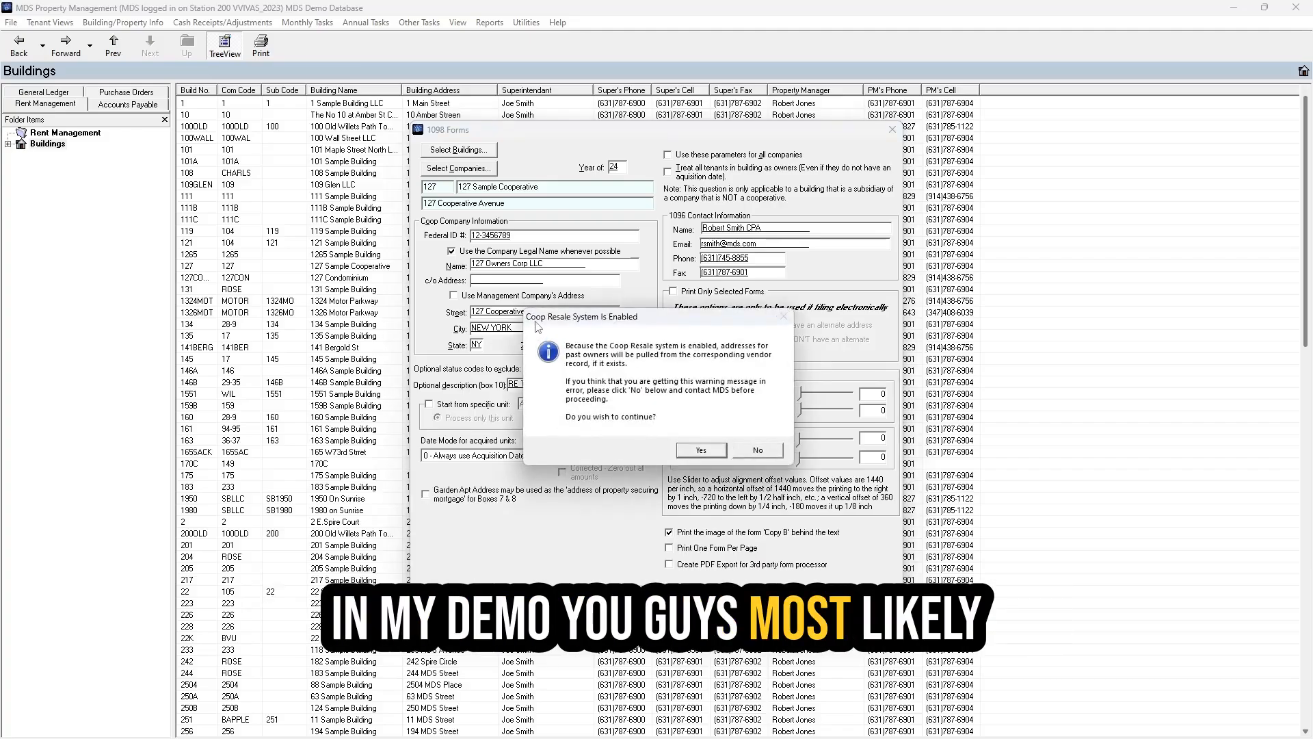
- Accept the Coop Resale and masked TIN warnings, then review and close the 11-page 1098 Copy B preview
{"action": "left_click", "coordinate": [711, 457]}
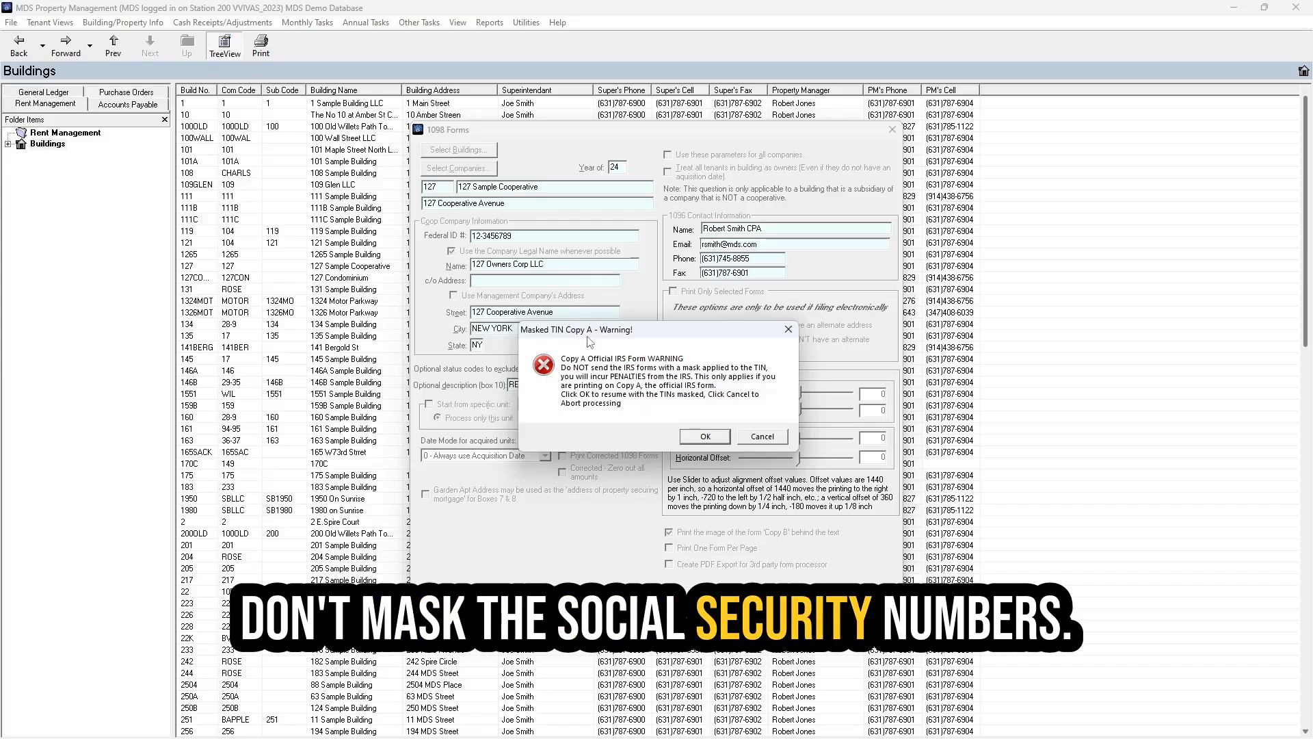
{"action": "left_click", "coordinate": [715, 439]}
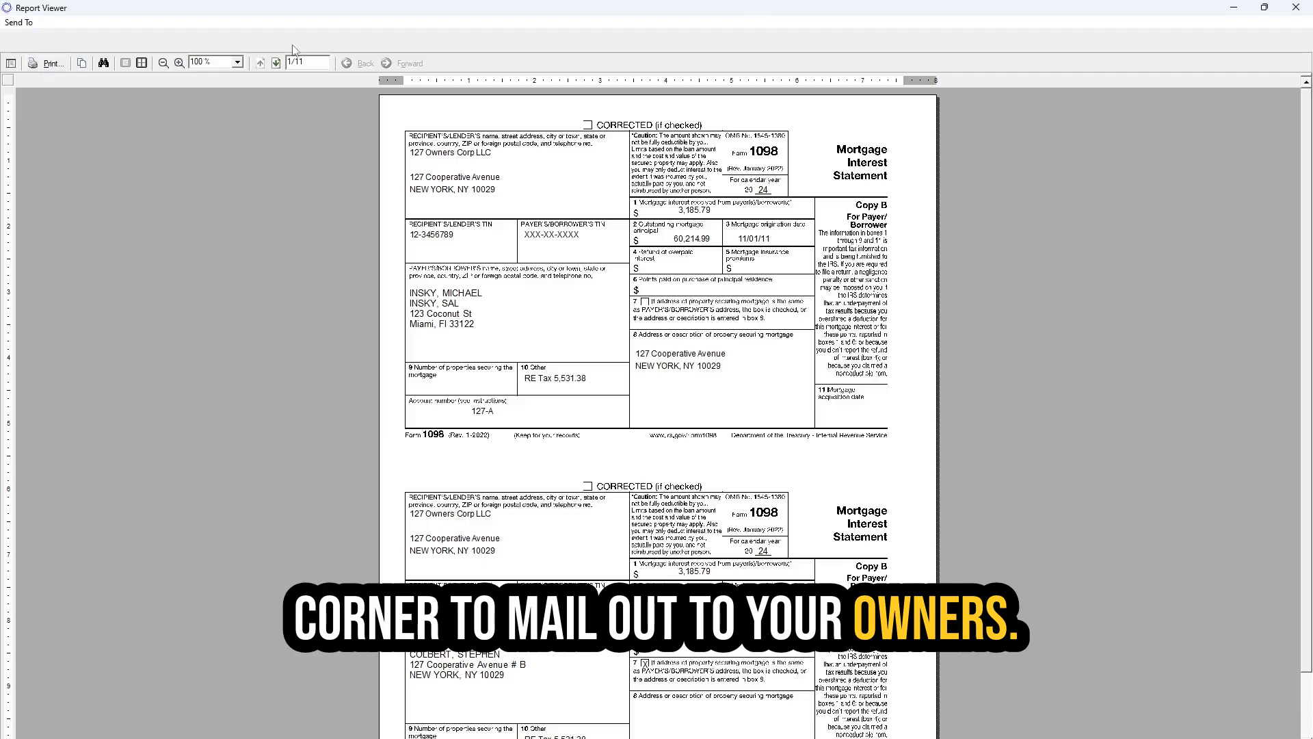
{"action": "left_click", "coordinate": [308, 64]}
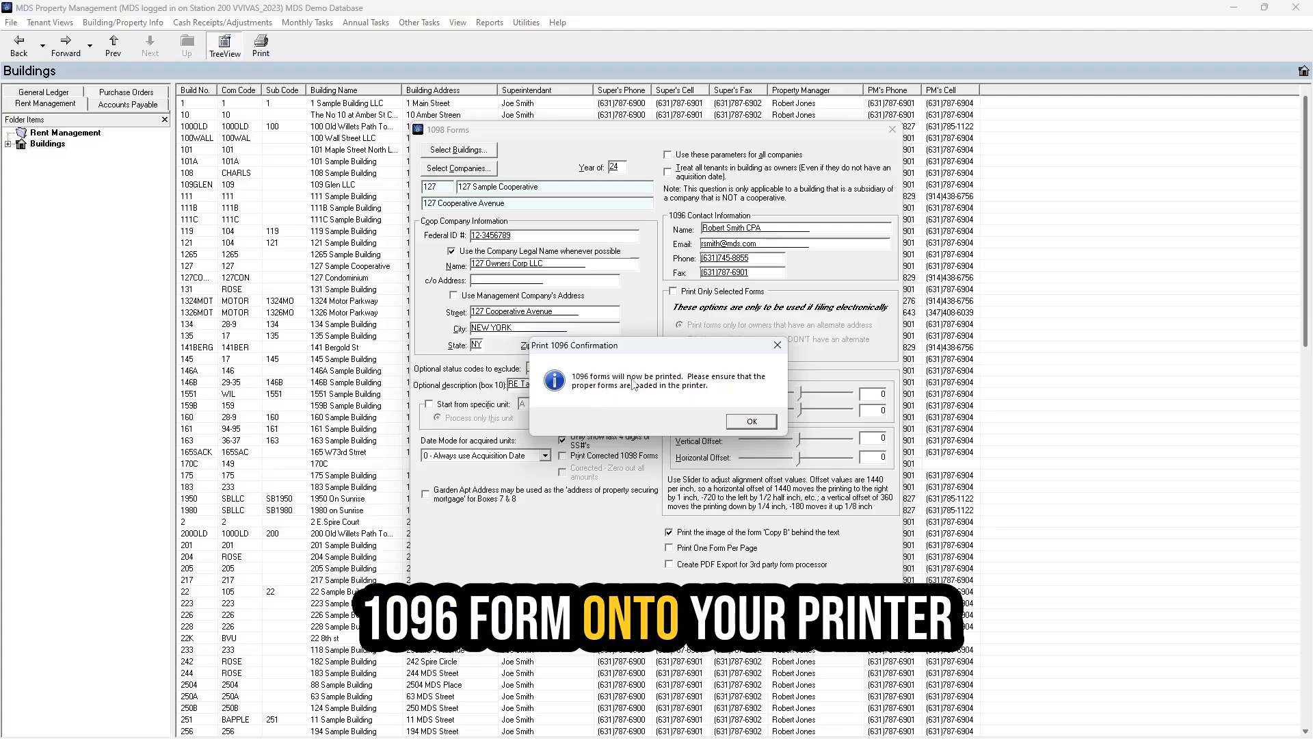
- Preview building 127's 1096 summary of 21 forms totaling 45,500.02, then close it
{"action": "left_click", "coordinate": [750, 422]}
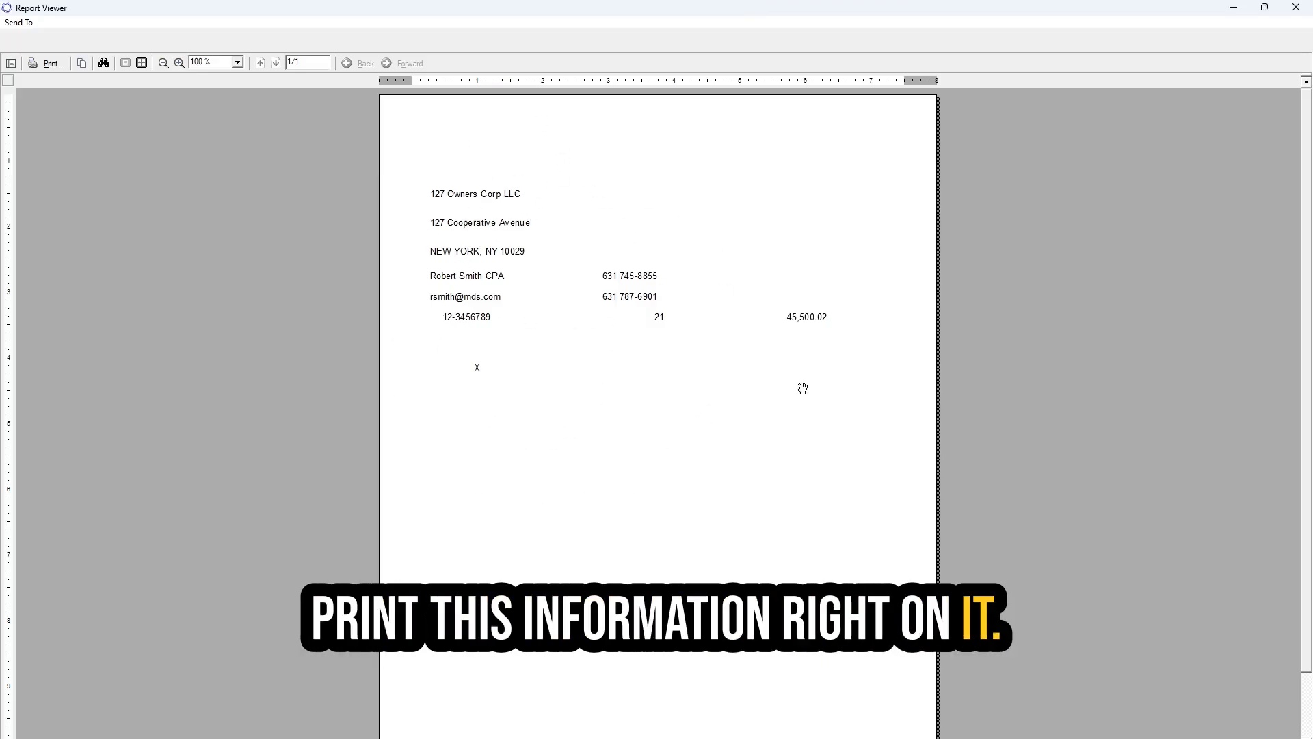
{"action": "left_click", "coordinate": [1295, 8]}
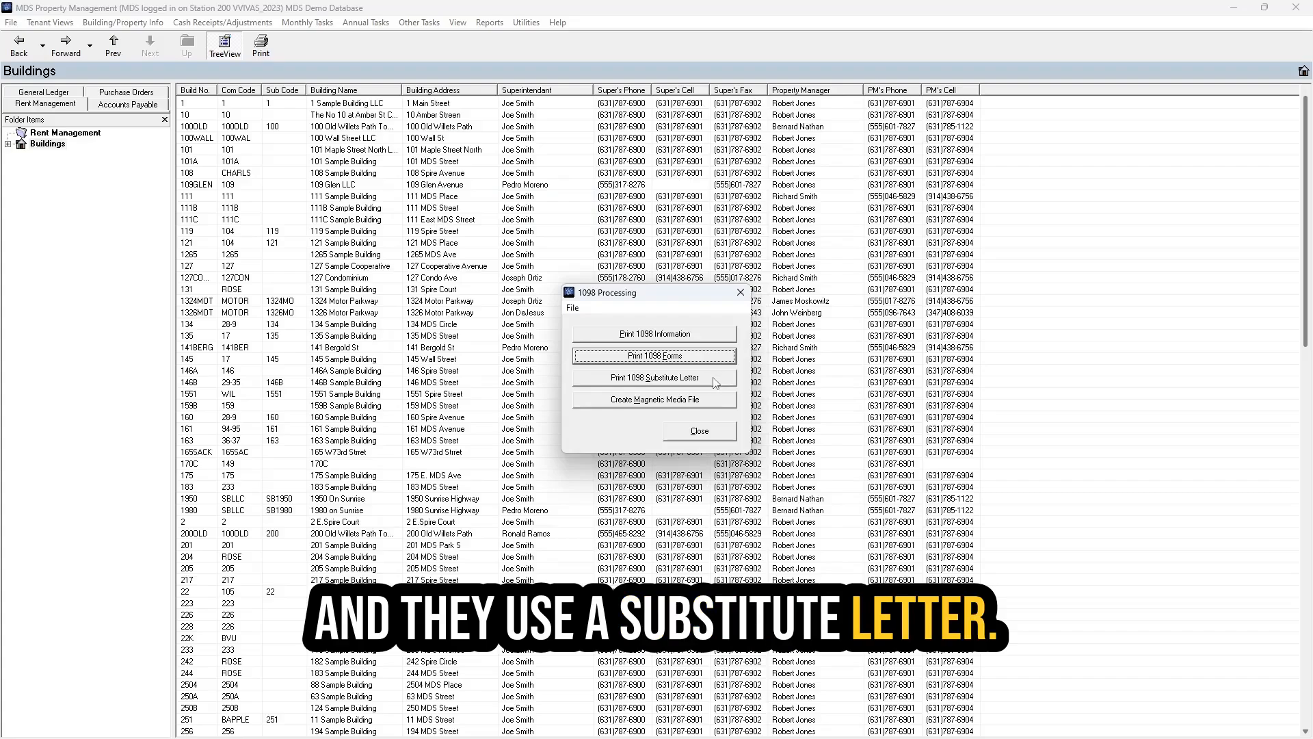
- Choose 1098 substitute letters for building 127 and enter 24 as the tax year
{"action": "left_click", "coordinate": [618, 382]}
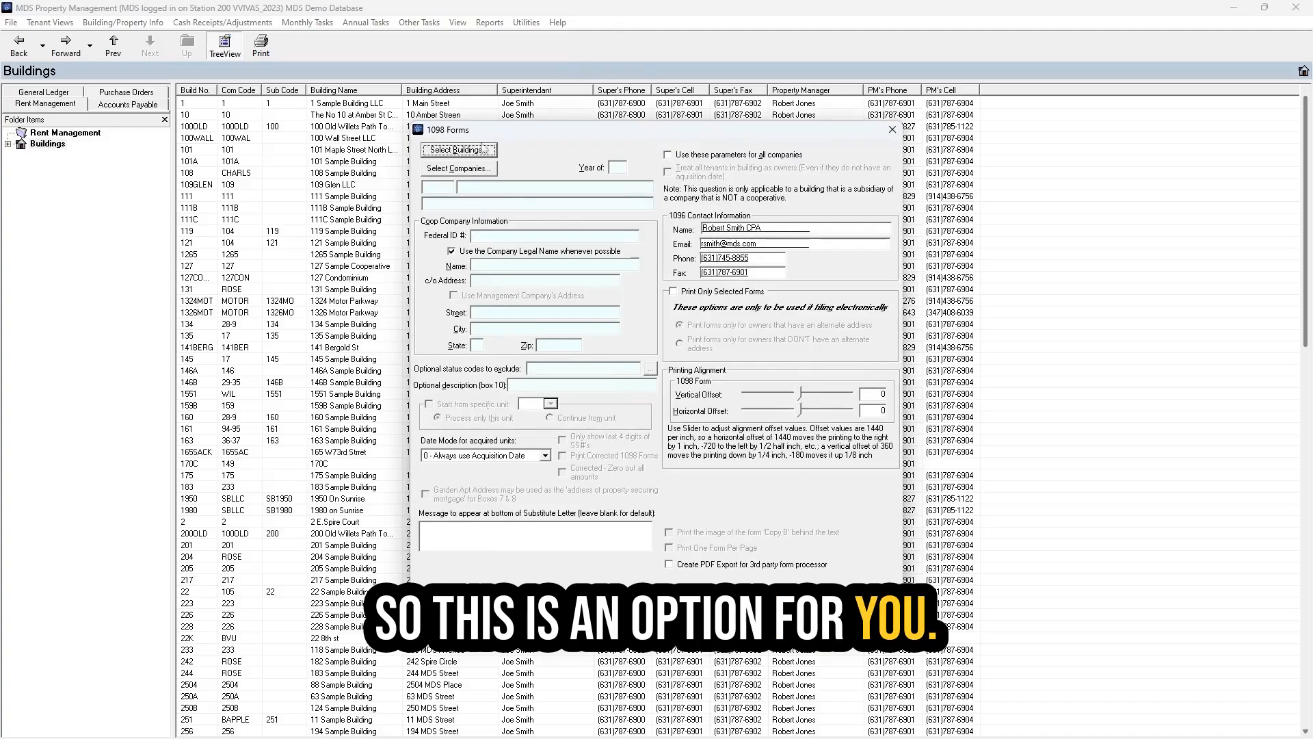
{"action": "left_click", "coordinate": [458, 150]}
{"action": "type", "text": "127"}
{"action": "key", "text": "Tab"}
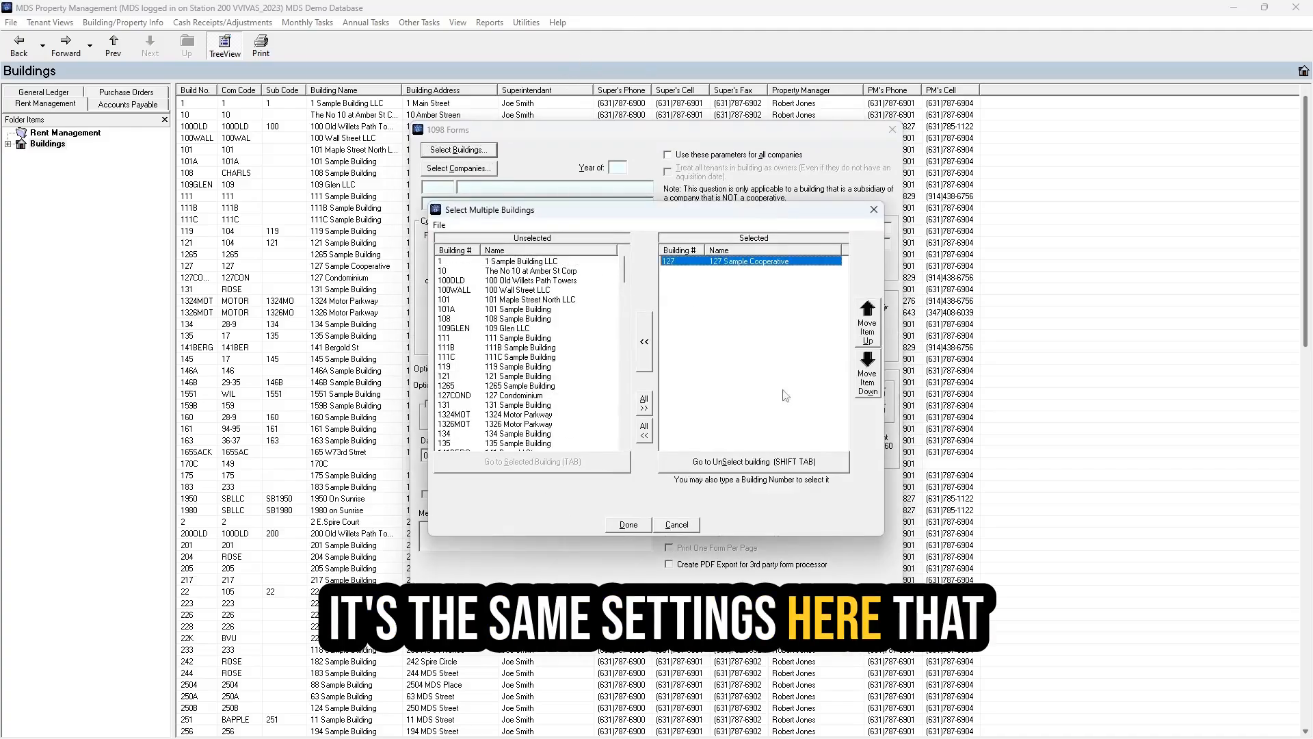
{"action": "key", "text": "Return"}
{"action": "left_click", "coordinate": [609, 171]}
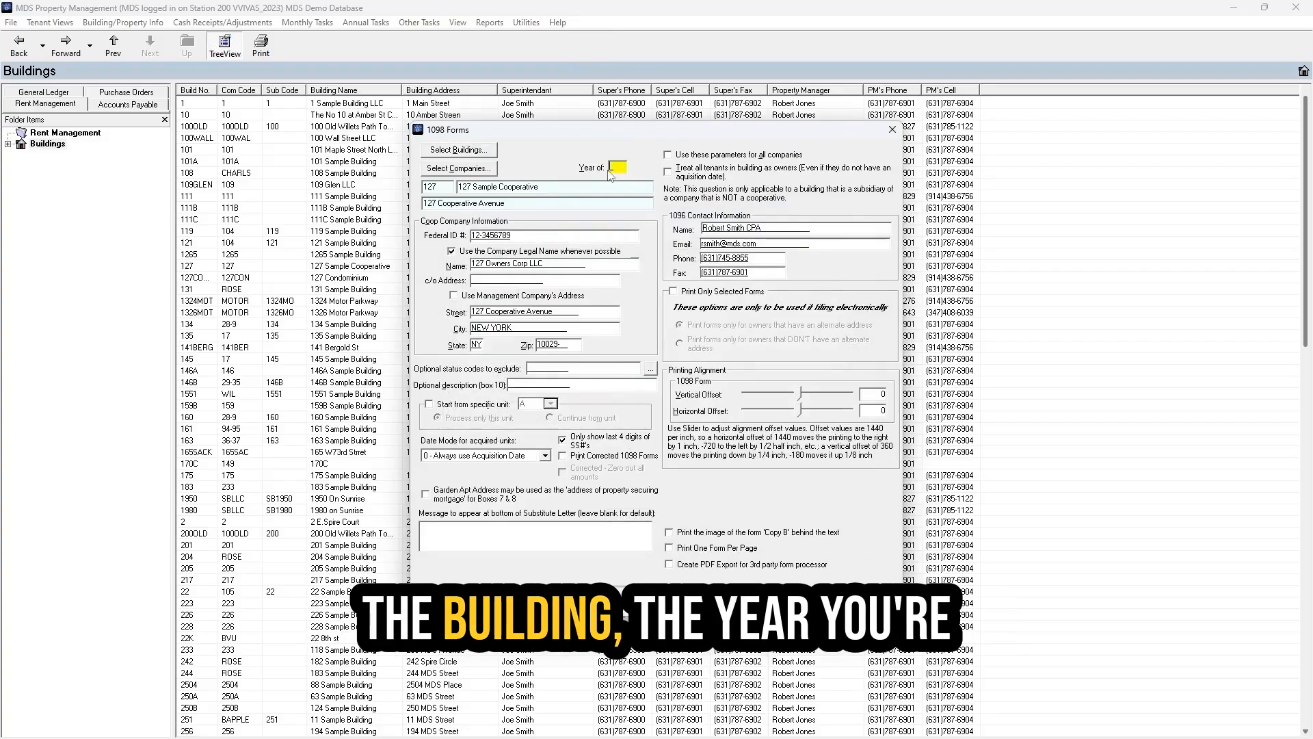
{"action": "type", "text": "24"}
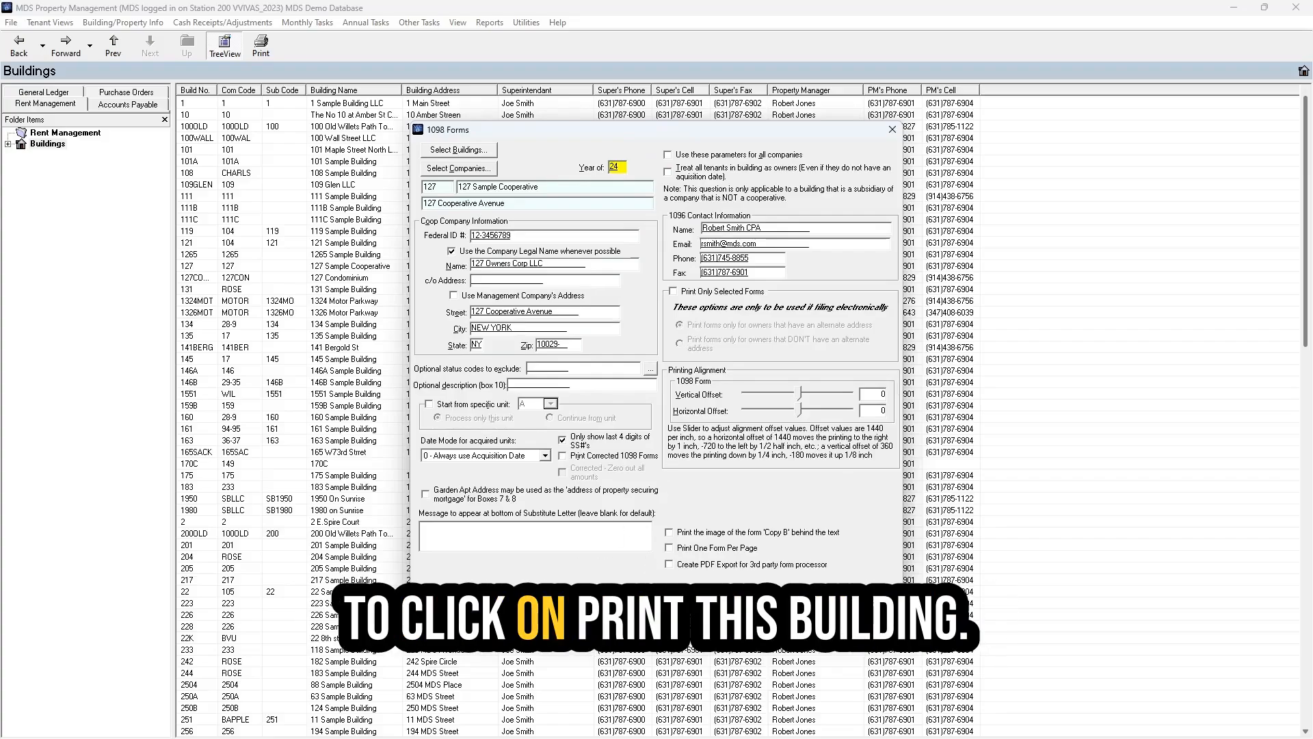
- Print the substitute letters, accepting the coop resale address notice and masked TIN warning
{"action": "left_click", "coordinate": [588, 607]}
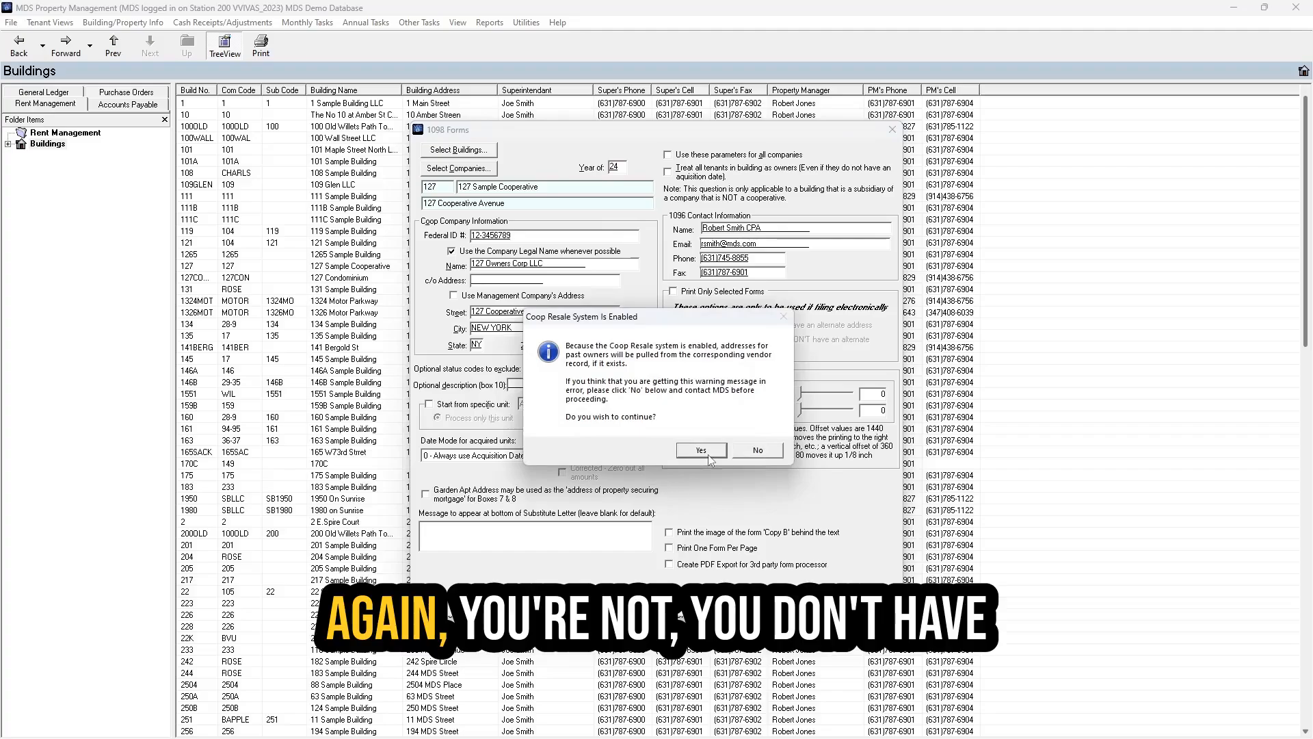
{"action": "left_click", "coordinate": [702, 450]}
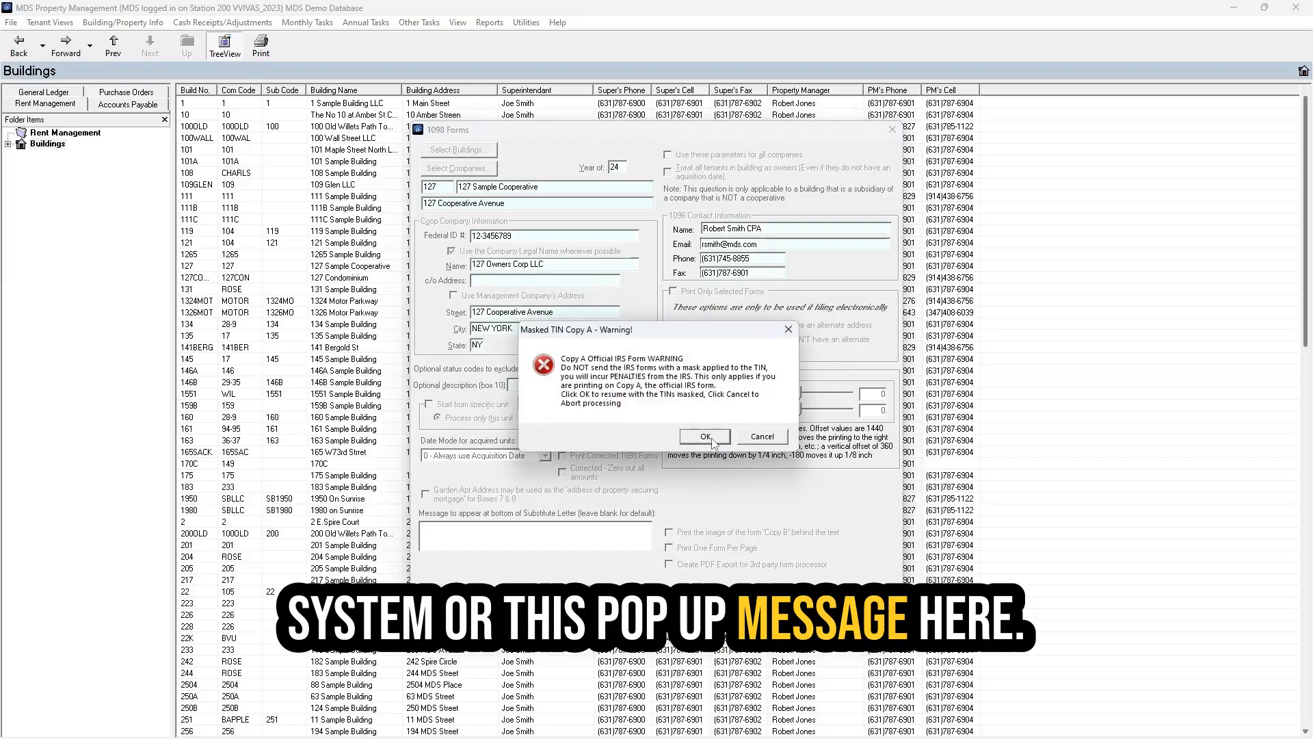
{"action": "left_click", "coordinate": [712, 439]}
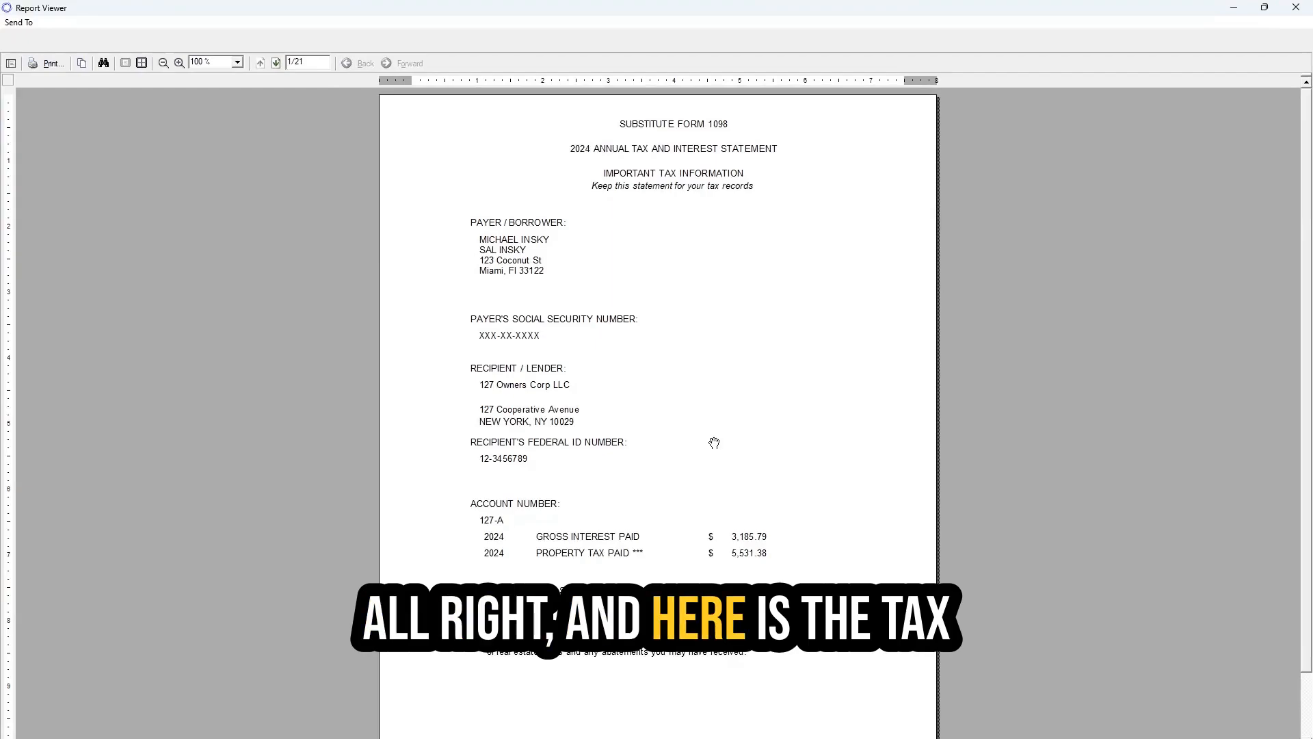
- View the substitute 1098 letters two pages side by side, then close the preview
{"action": "left_click", "coordinate": [141, 63]}
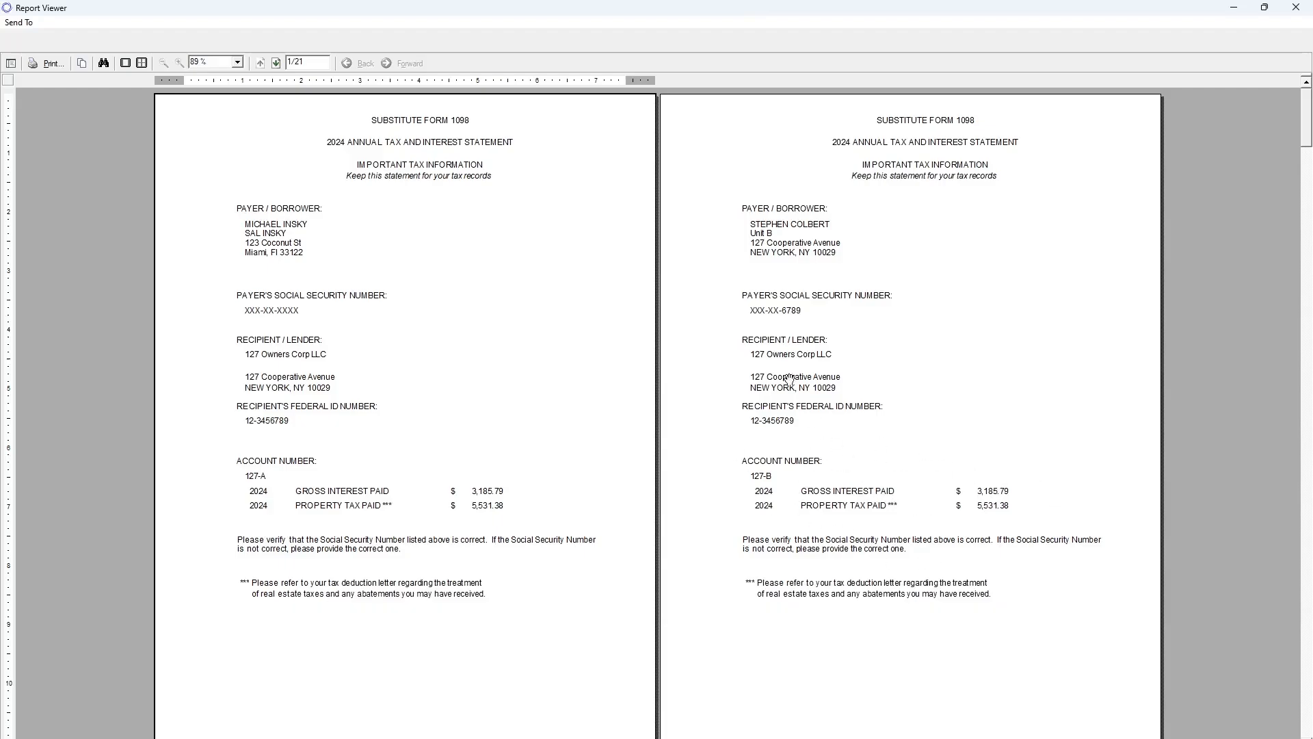
{"action": "left_click", "coordinate": [1296, 7]}
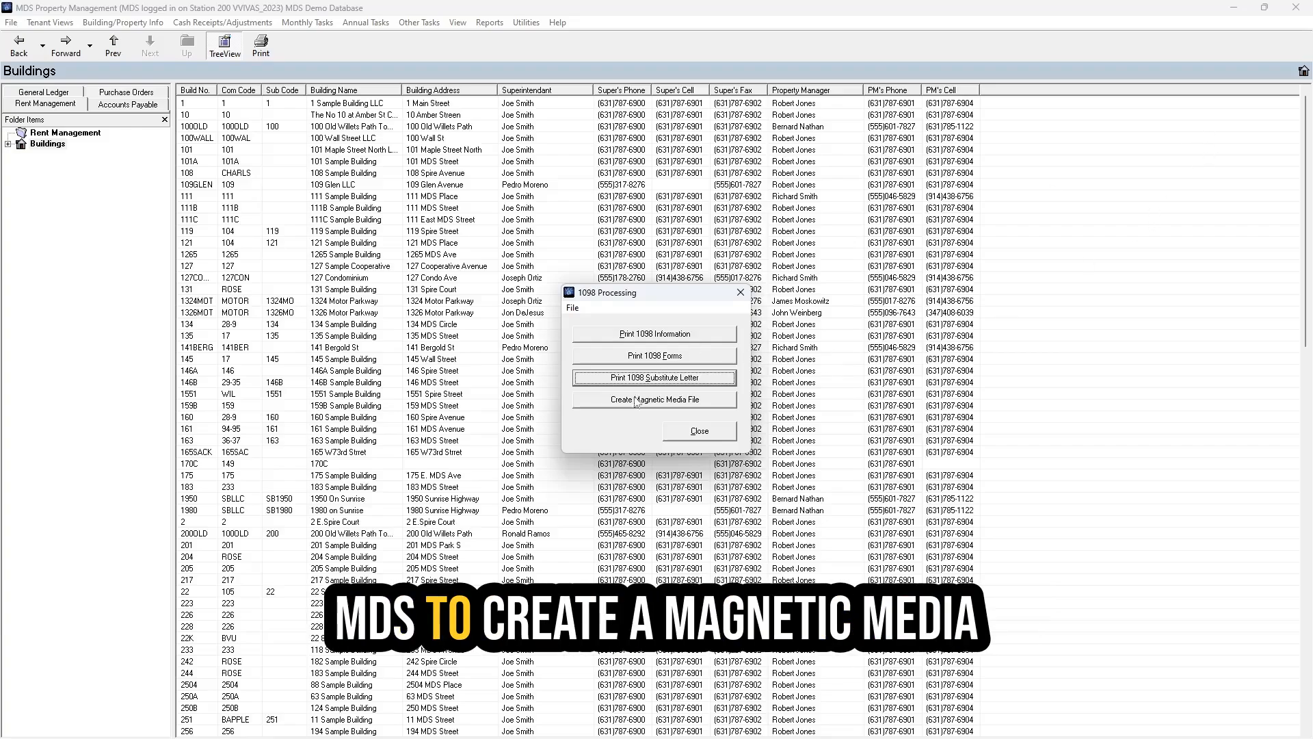
- Start a 1098 magnetic media file and select building 127 for it
{"action": "left_click", "coordinate": [597, 402]}
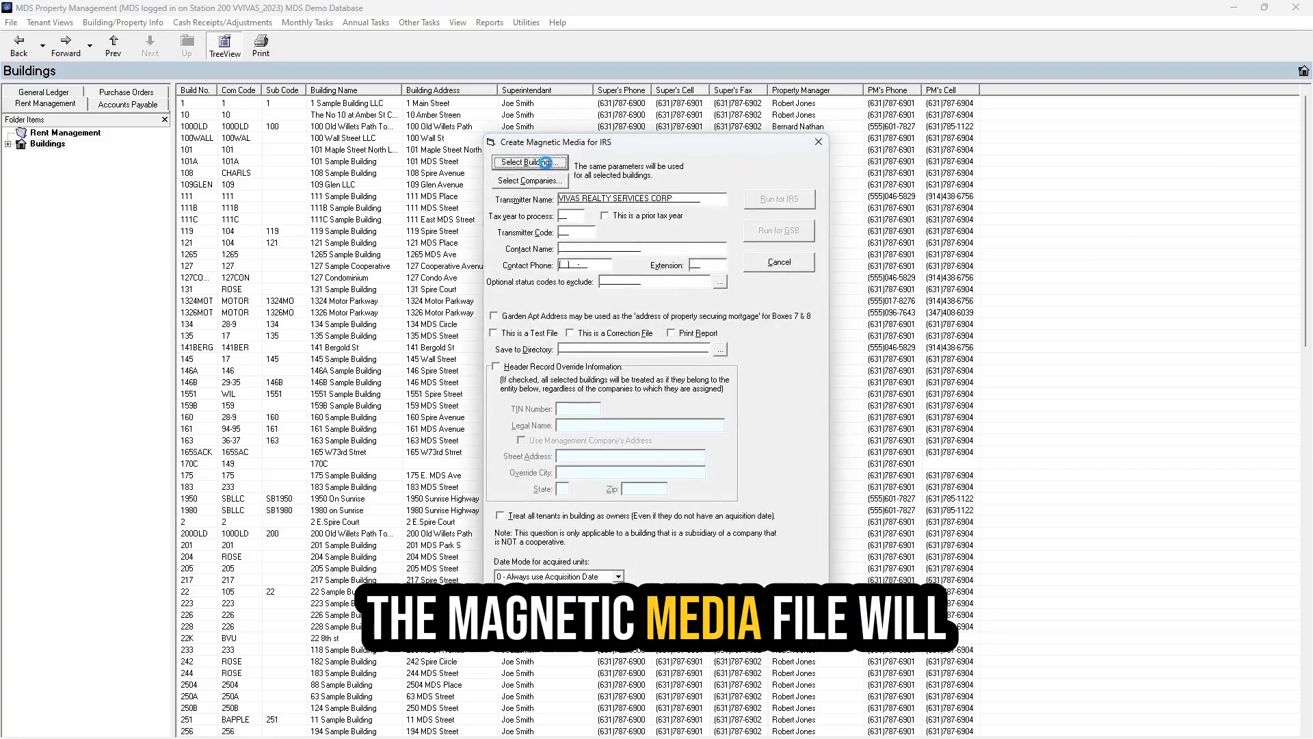
{"action": "left_click", "coordinate": [545, 163]}
{"action": "type", "text": "127"}
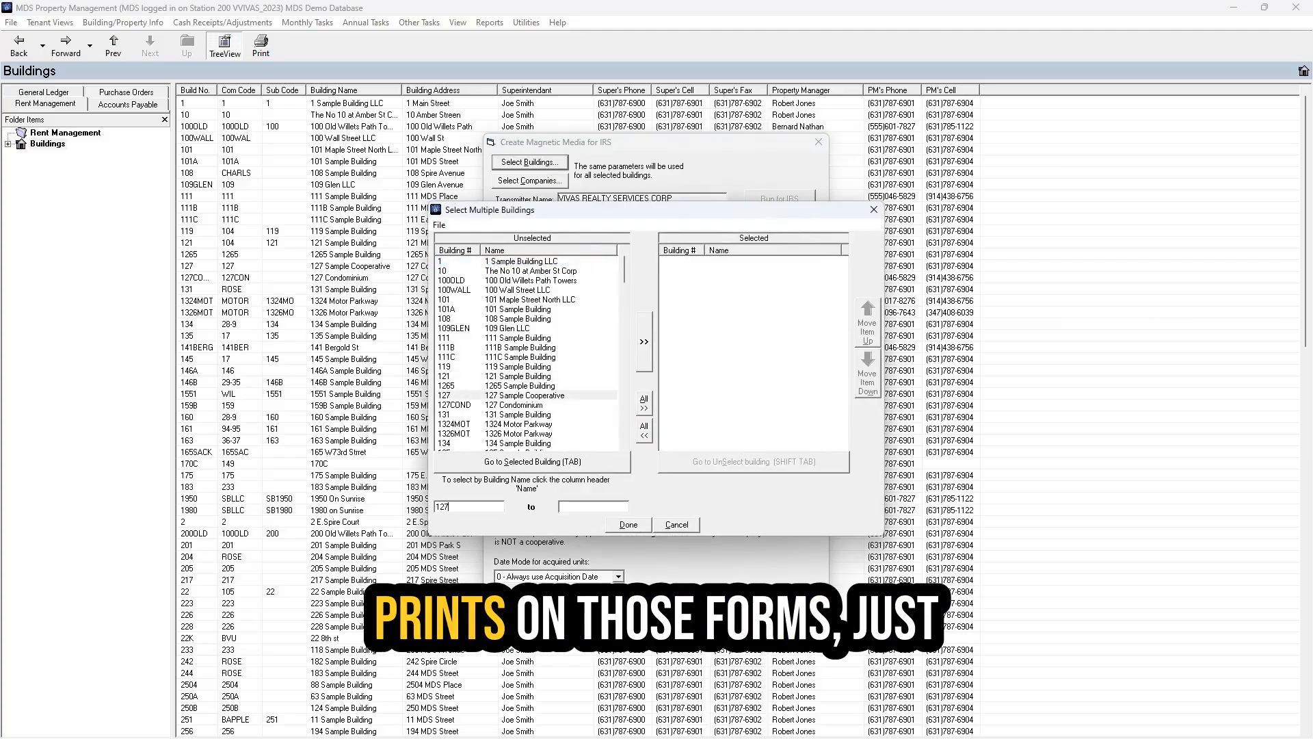
{"action": "key", "text": "Return"}
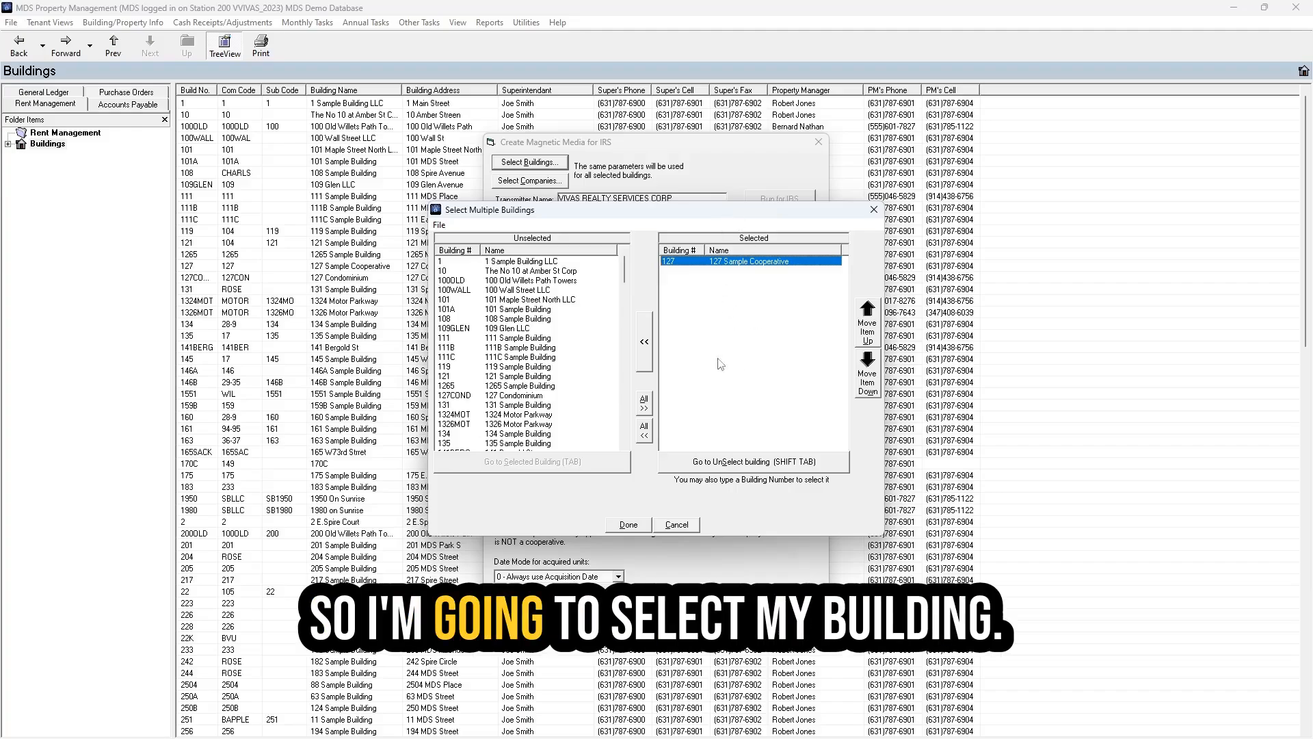
{"action": "left_click", "coordinate": [628, 524]}
- Enter tax year 2024, transmitter code 12345, and the contact person's name and phone number
{"action": "left_click", "coordinate": [582, 218]}
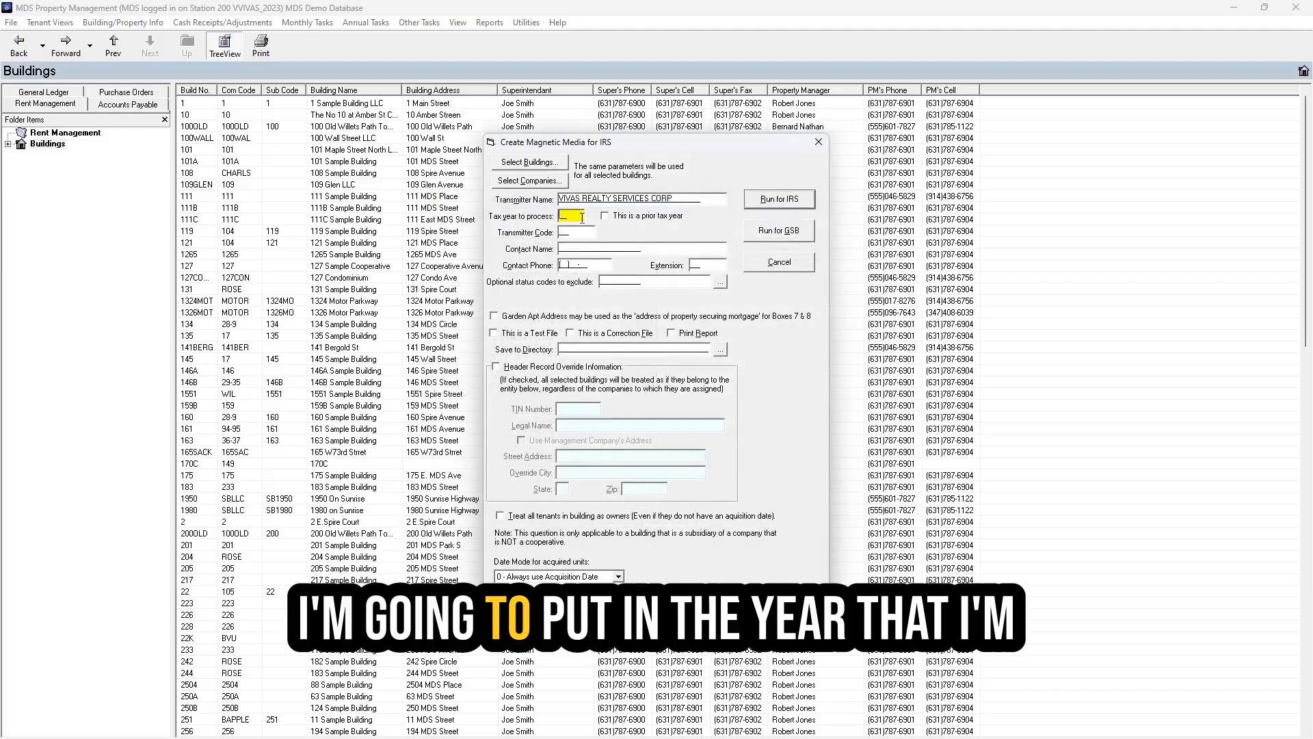
{"action": "type", "text": "2024"}
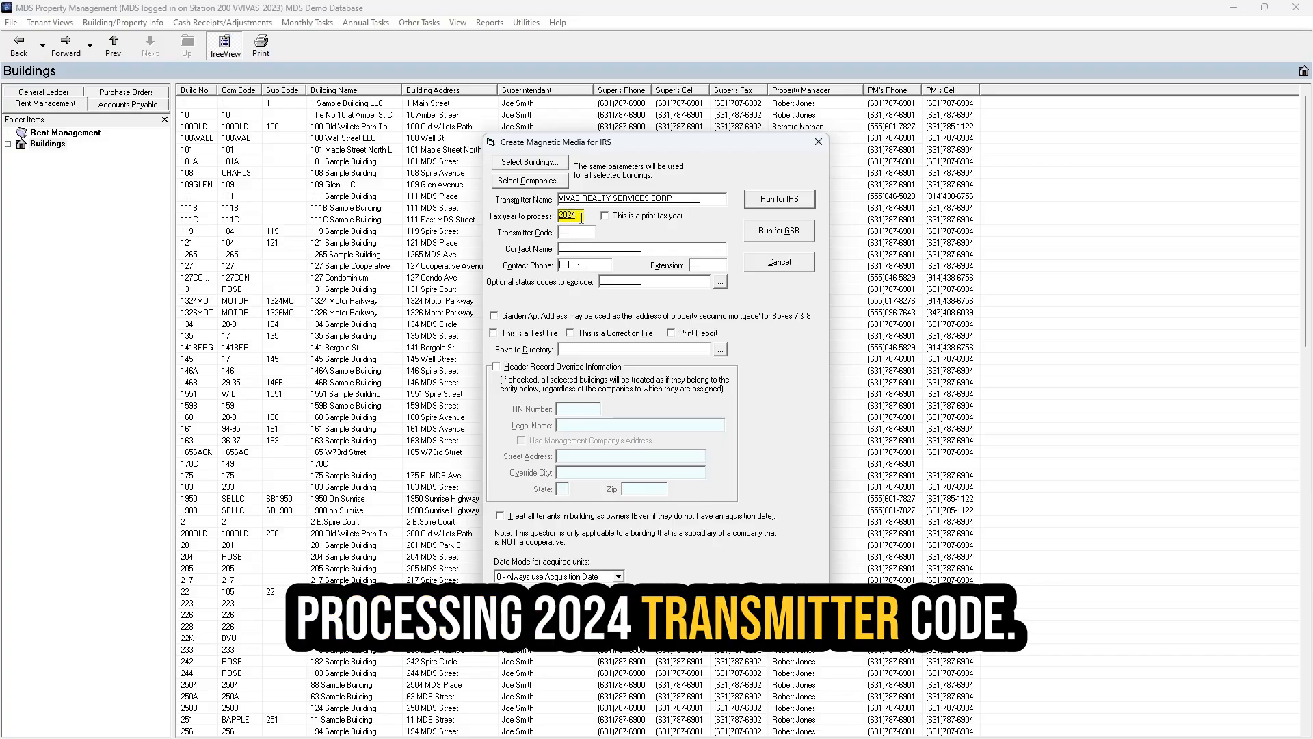
{"action": "left_click", "coordinate": [580, 233]}
{"action": "type", "text": "12345"}
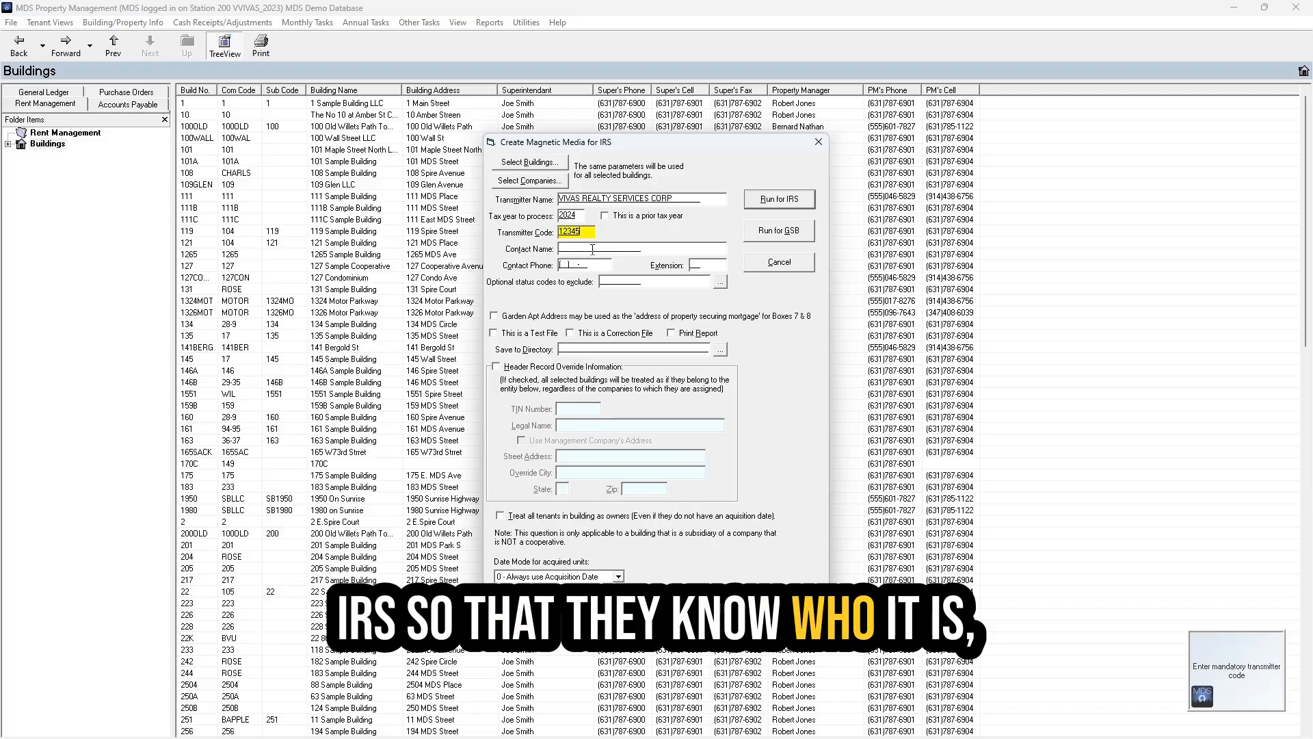
{"action": "left_click", "coordinate": [597, 249]}
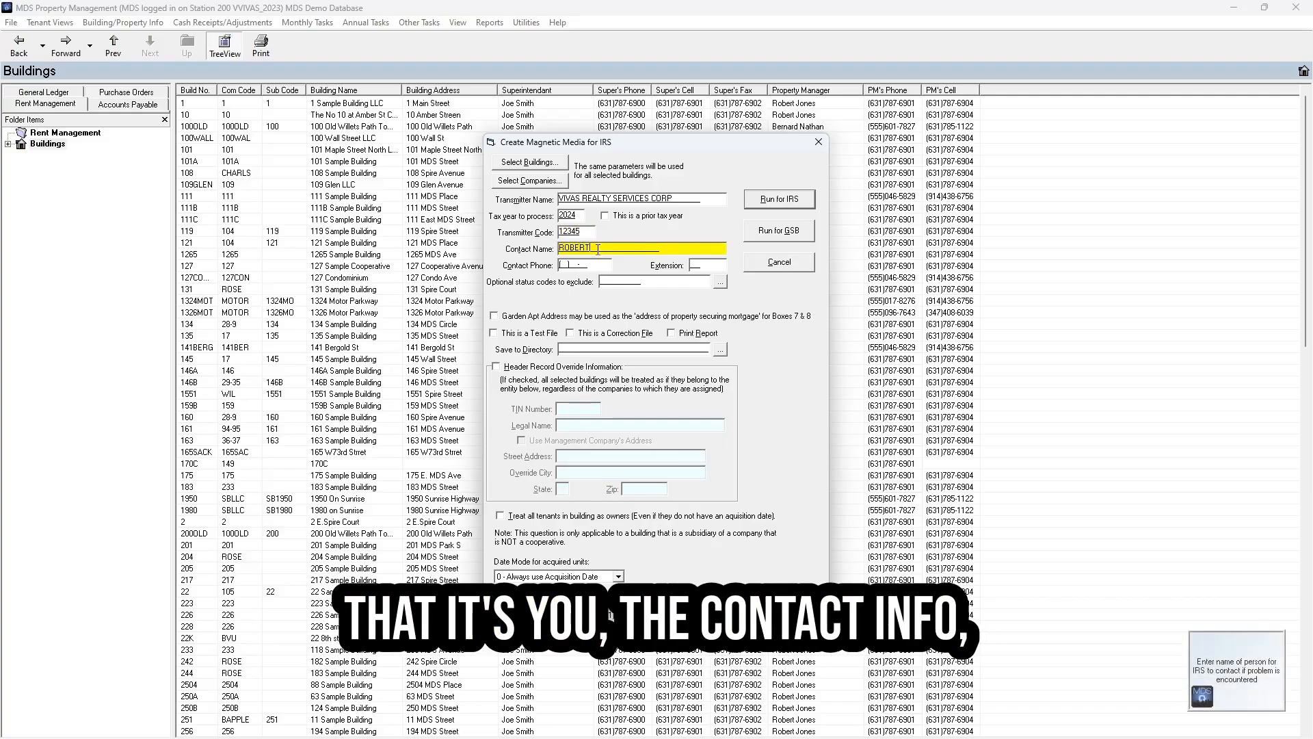
{"action": "key", "text": "Tab"}
{"action": "type", "text": "1111112233"}
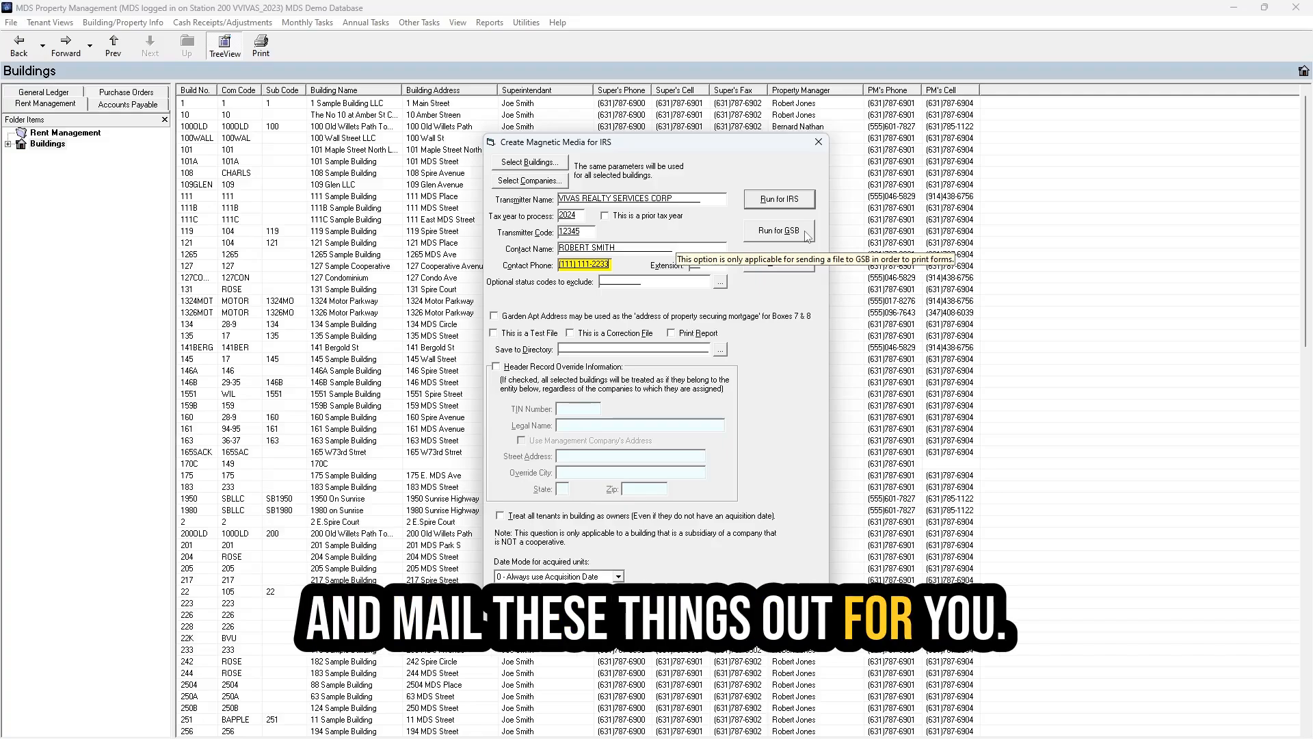
- Set the Desktop as the save directory for the IRS magnetic media file
{"action": "left_click", "coordinate": [807, 199]}
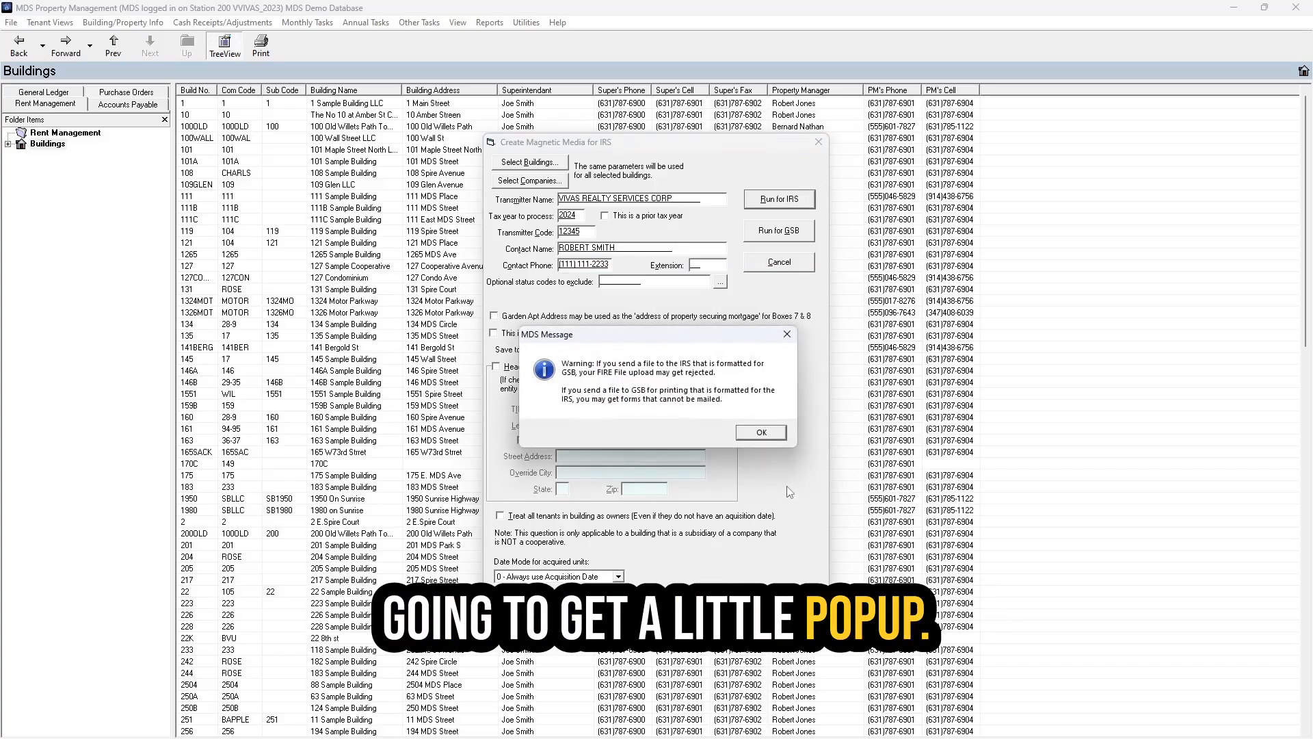
{"action": "left_click", "coordinate": [782, 433]}
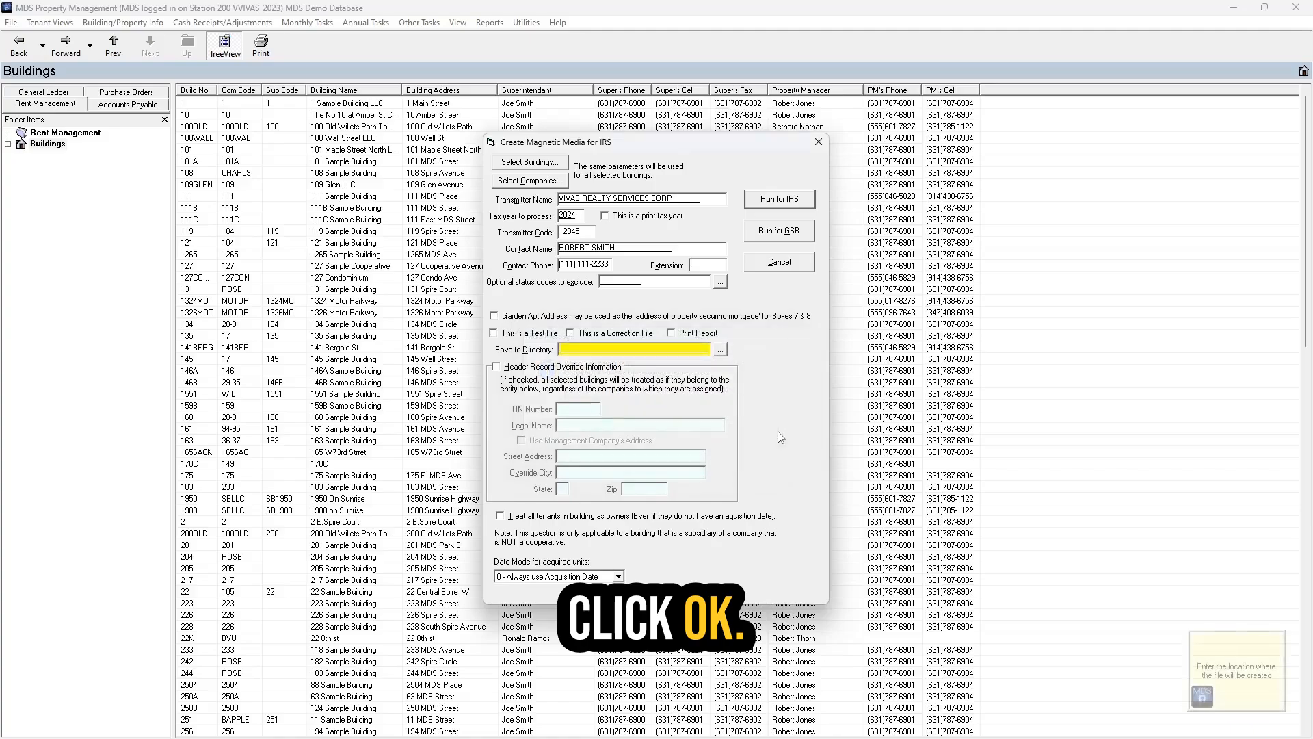
{"action": "left_click", "coordinate": [719, 349]}
{"action": "left_click_drag", "start_coordinate": [751, 375], "coordinate": [751, 329]}
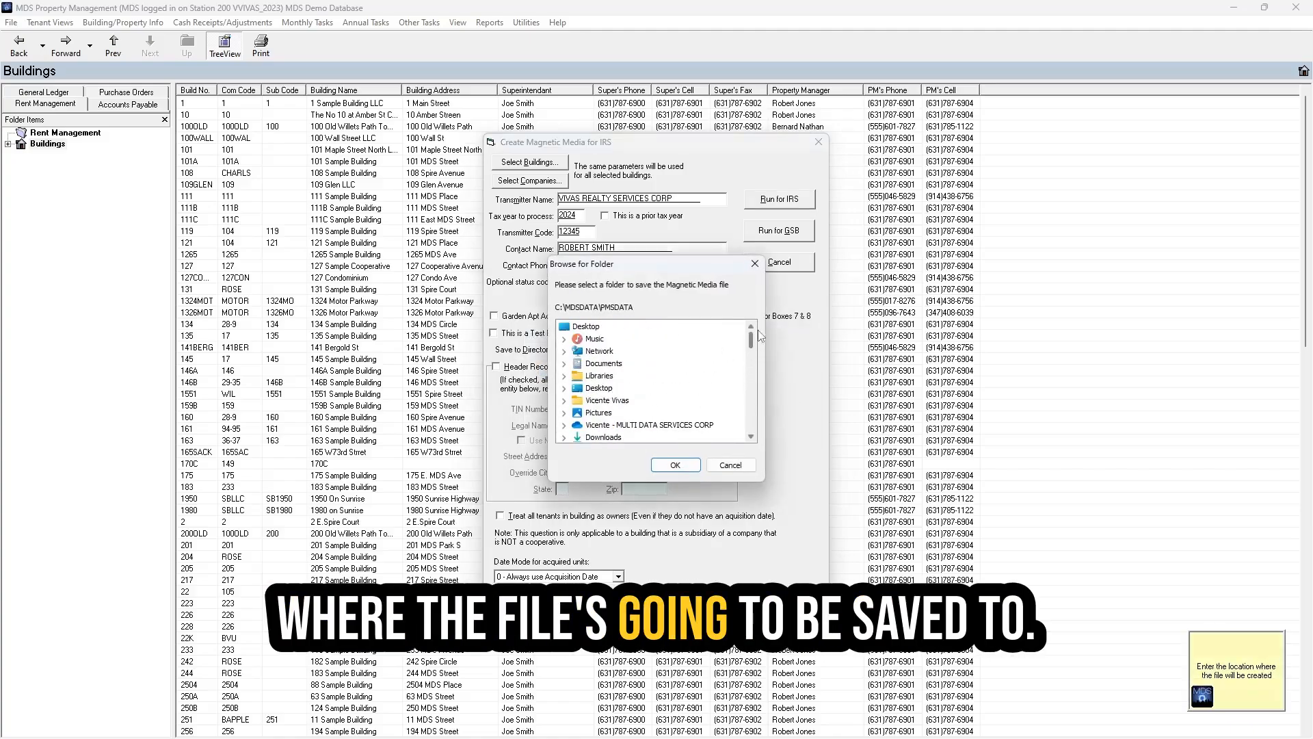
{"action": "left_click", "coordinate": [587, 327]}
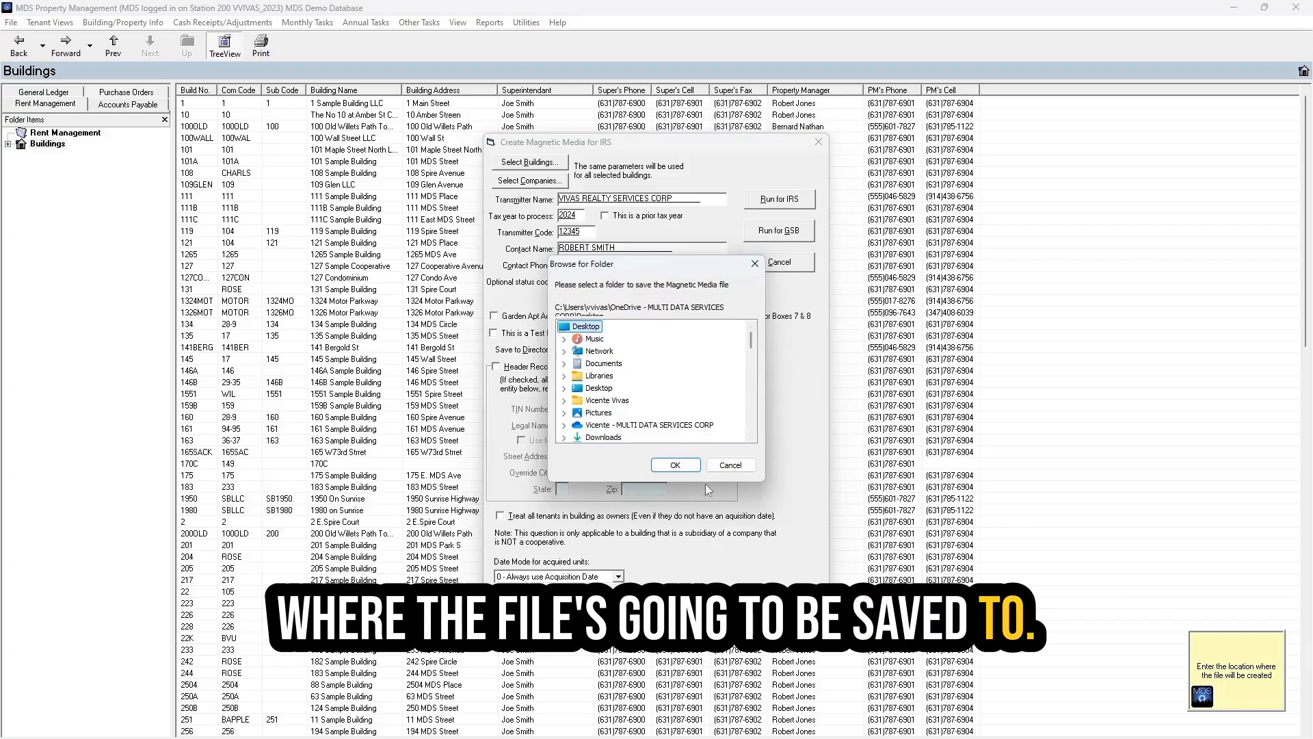
{"action": "left_click", "coordinate": [675, 465]}
- Generate the IRS magnetic media file, accepting the formatting warning and completion message
{"action": "left_click", "coordinate": [779, 198]}
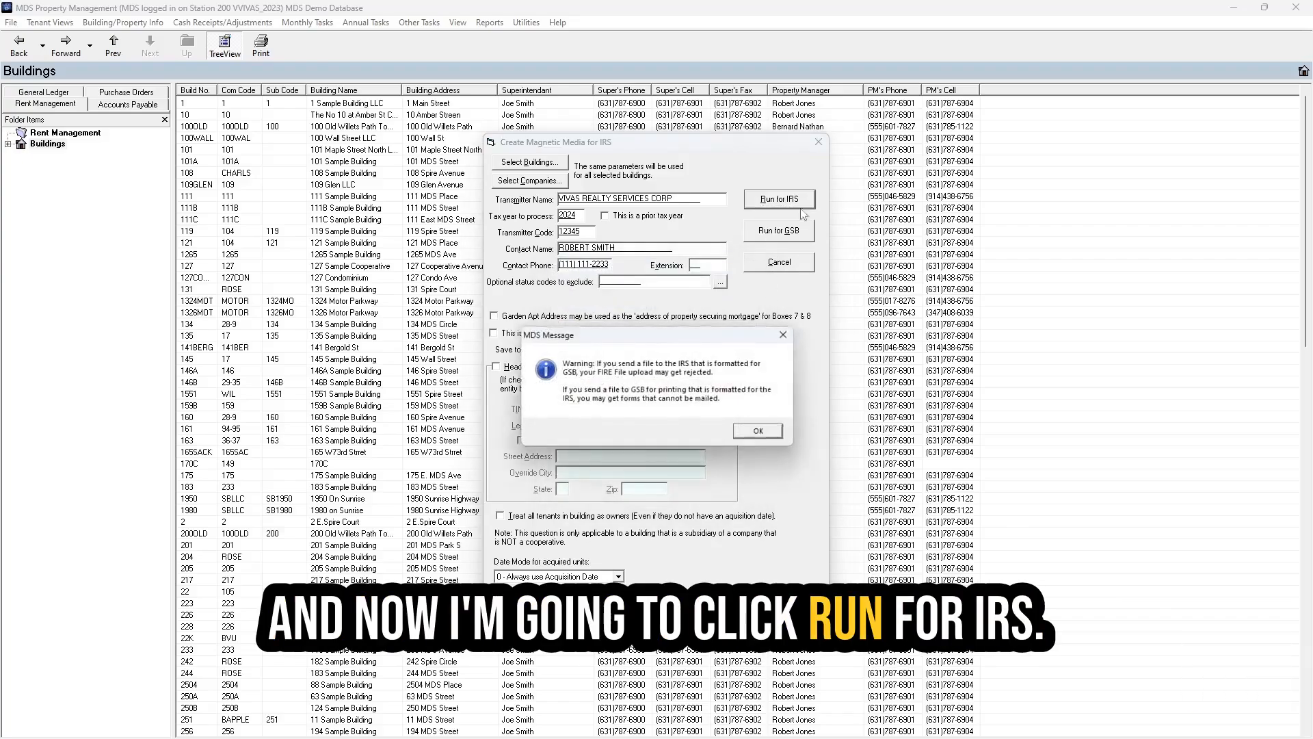
{"action": "left_click", "coordinate": [763, 433]}
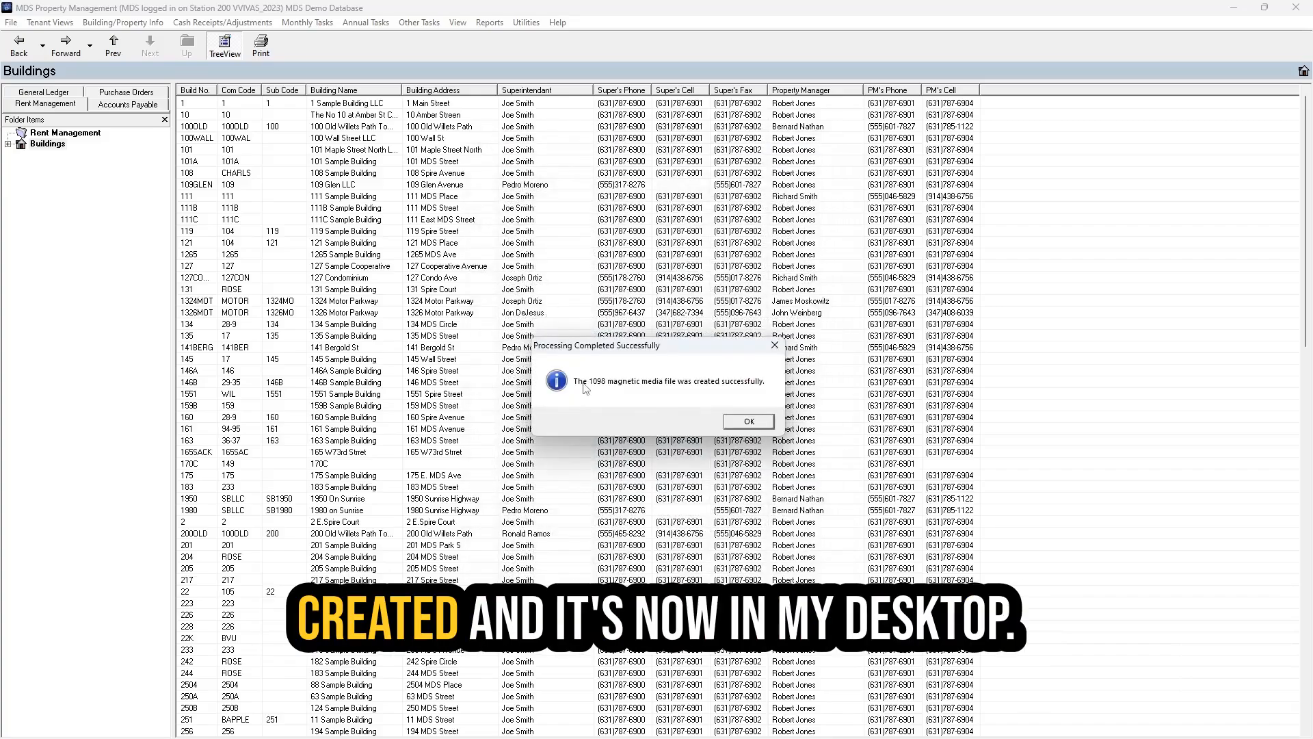
{"action": "left_click", "coordinate": [749, 422]}
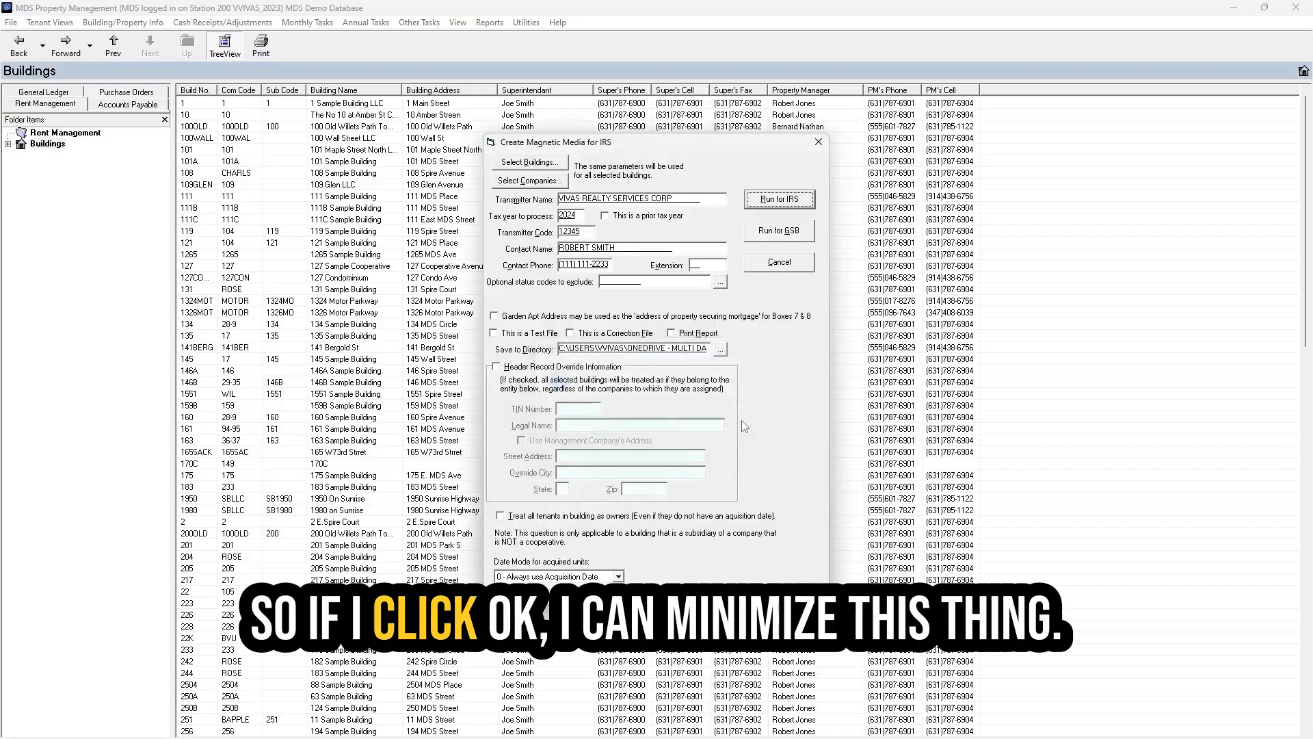
- Minimize the main window, move the IRSTAX desktop icon toward the top centre, and refocus the Create Magnetic Media dialog
{"action": "left_click", "coordinate": [1235, 10]}
{"action": "left_click_drag", "start_coordinate": [26, 359], "coordinate": [346, 114]}
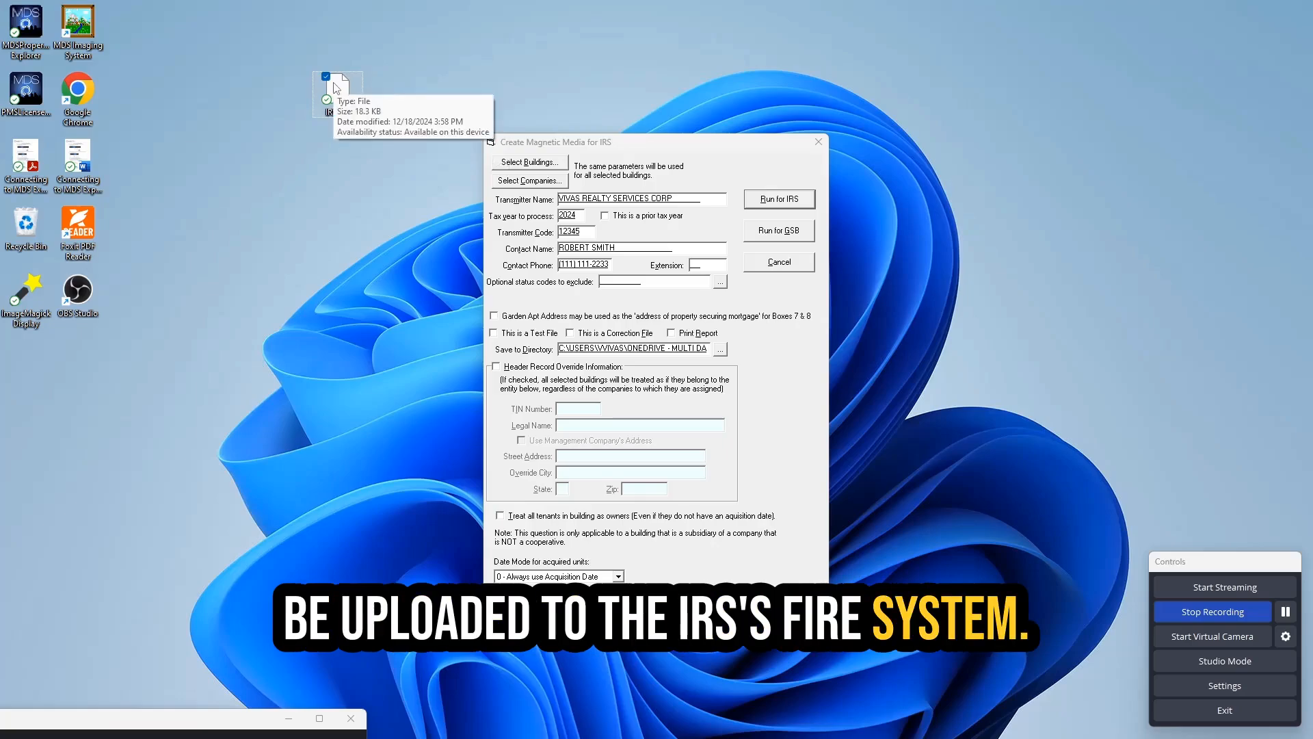
{"action": "left_click", "coordinate": [647, 144]}
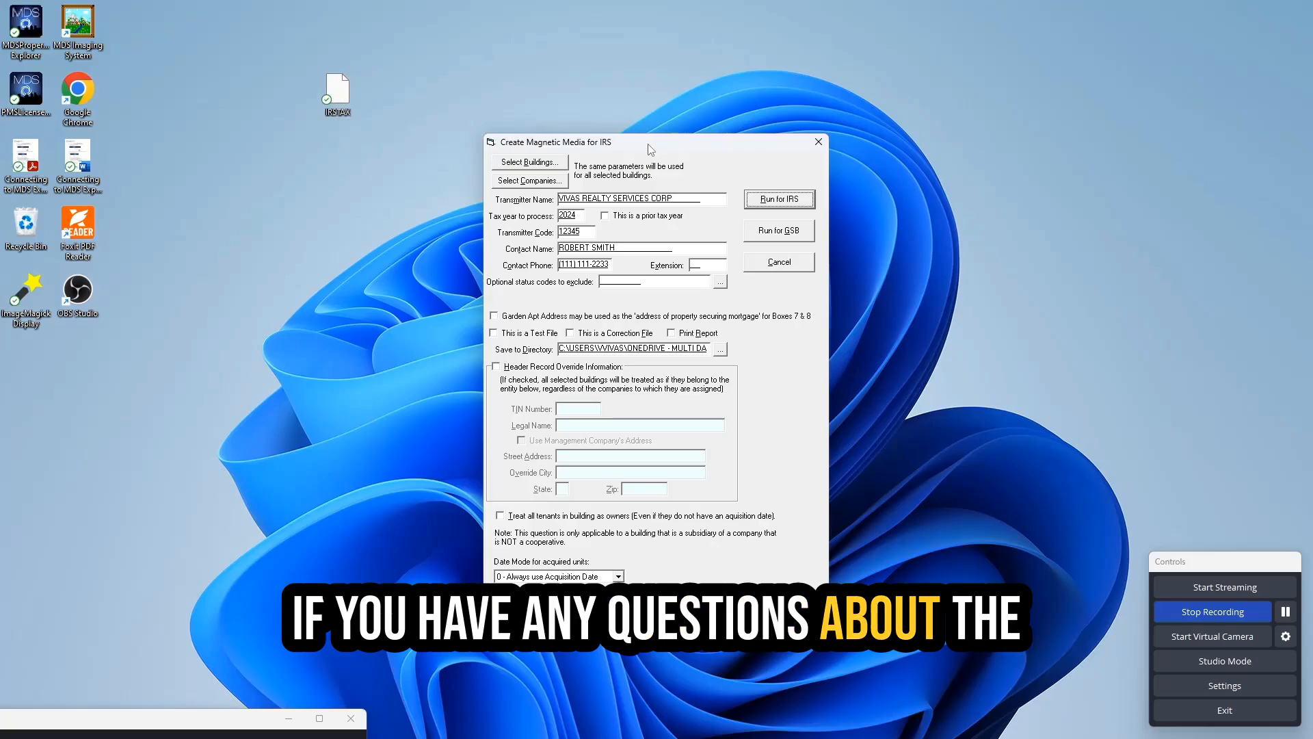